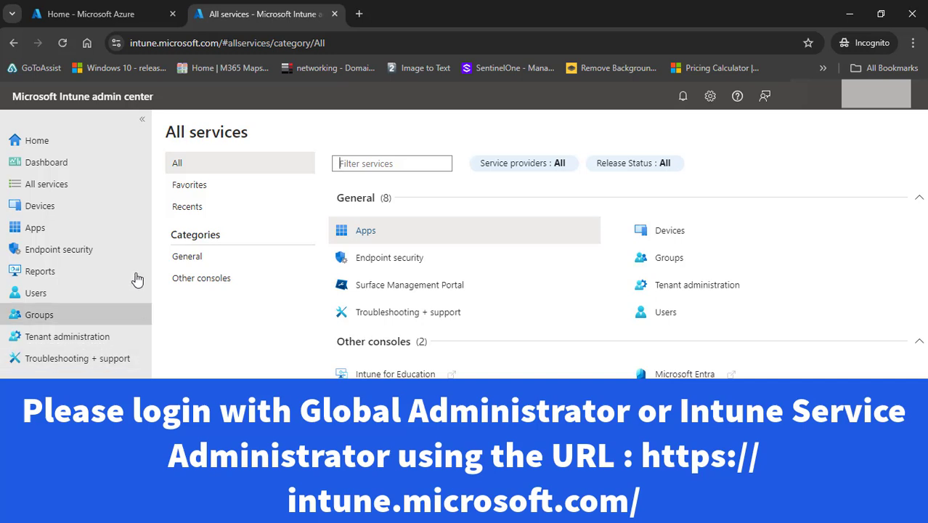
left_click(222, 42)
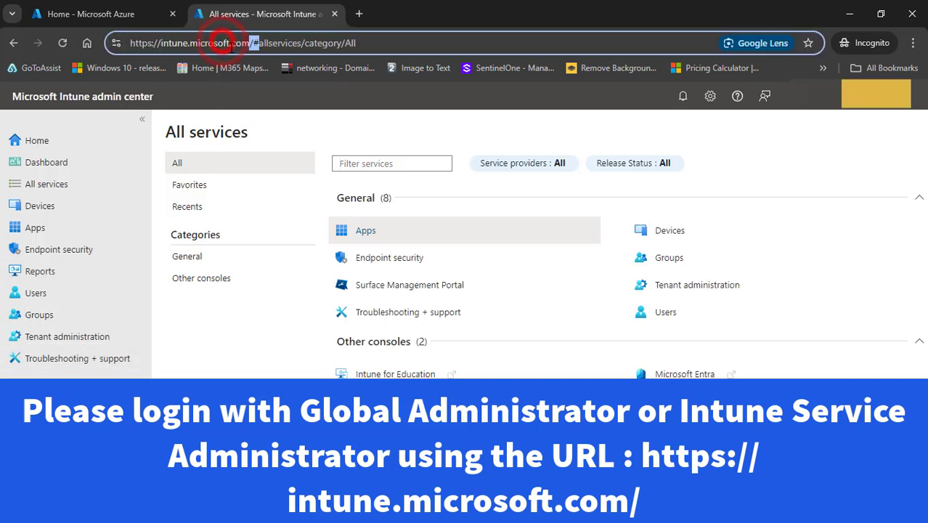
key("ctrl+Left")
key("ctrl+Left")
key("ctrl+Left")
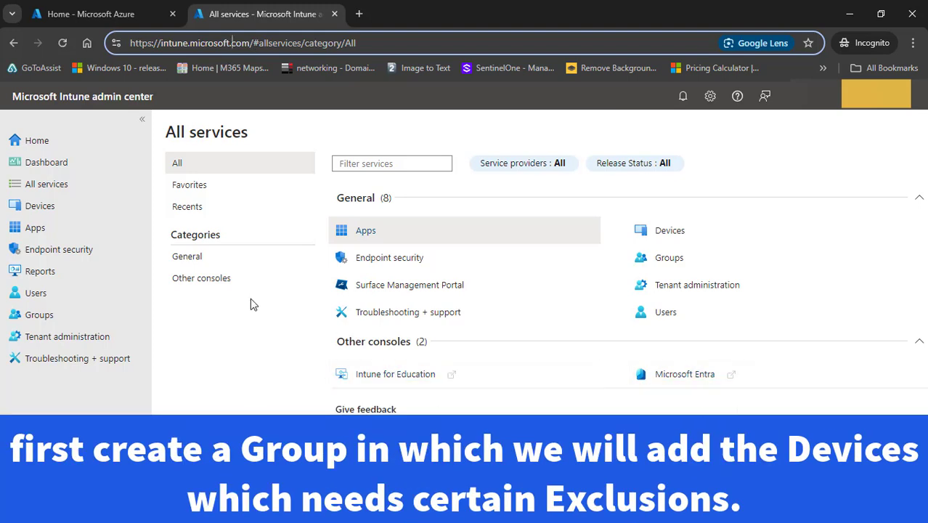
Create a security group named "Defender Exclusions Devices Group" with the same text as its description
left_click(63, 323)
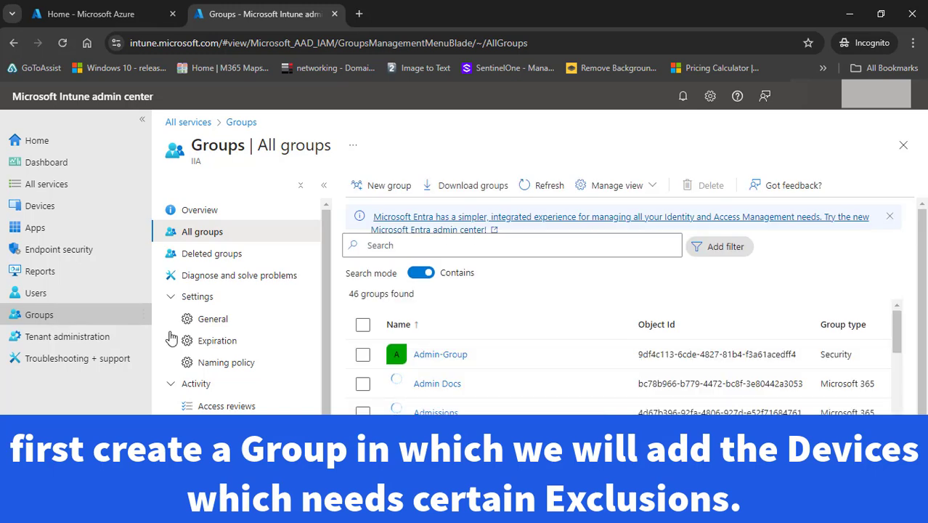
left_click(373, 185)
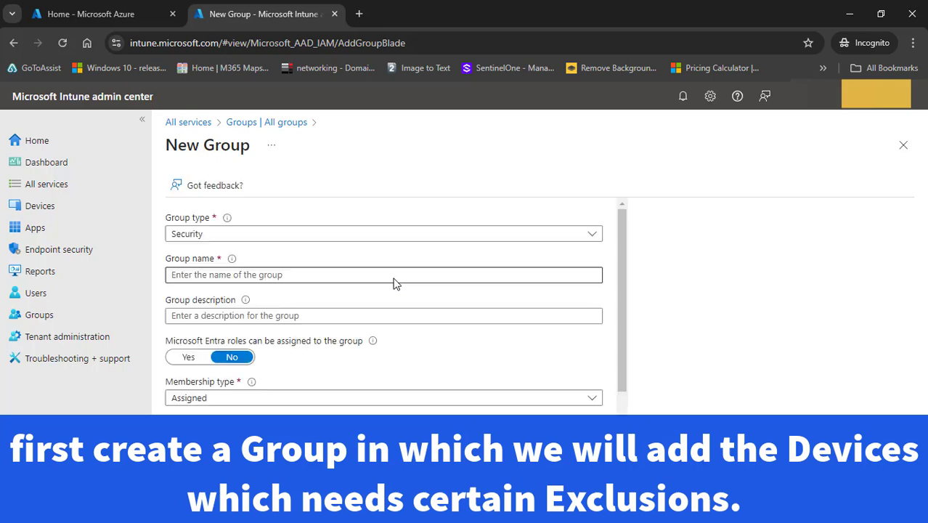
left_click(264, 276)
key("ctrl+v")
key("Tab")
key("ctrl+v")
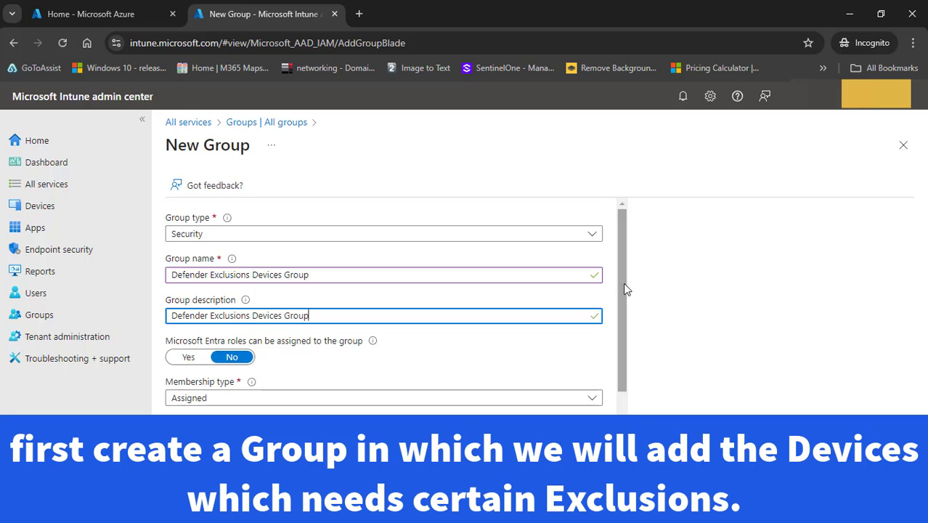
scroll(625, 289, "down", 2)
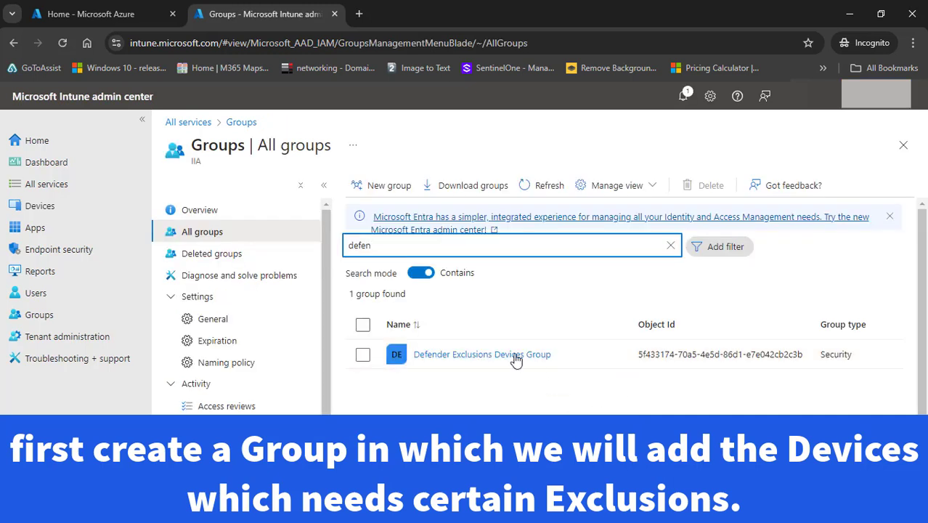
Add the device DESKTOP-15ABKLR as a member of the Defender Exclusions Devices Group and refresh the member list
left_click(492, 356)
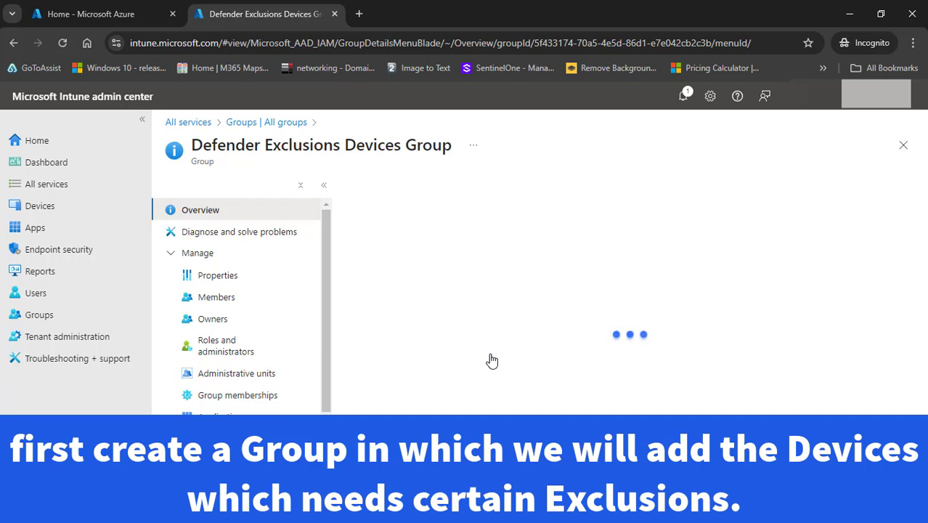
left_click(233, 293)
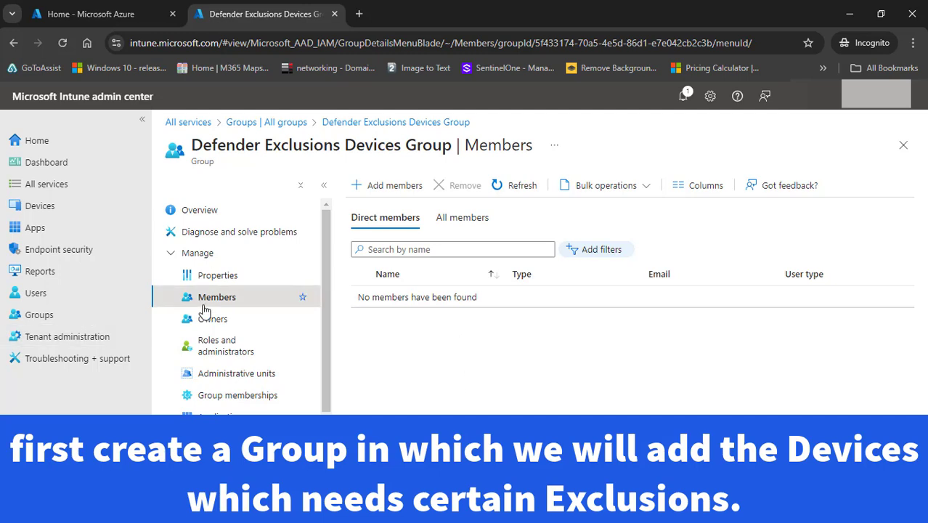
left_click(395, 187)
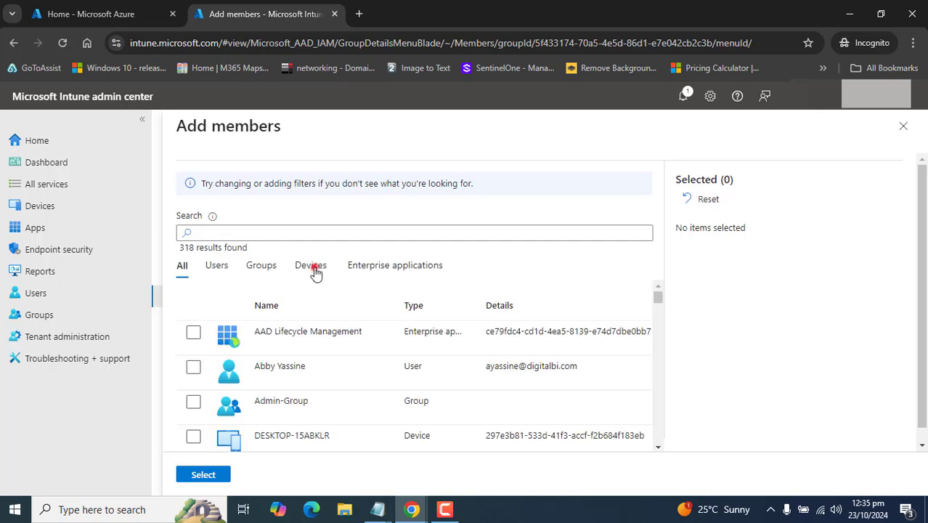
left_click(311, 265)
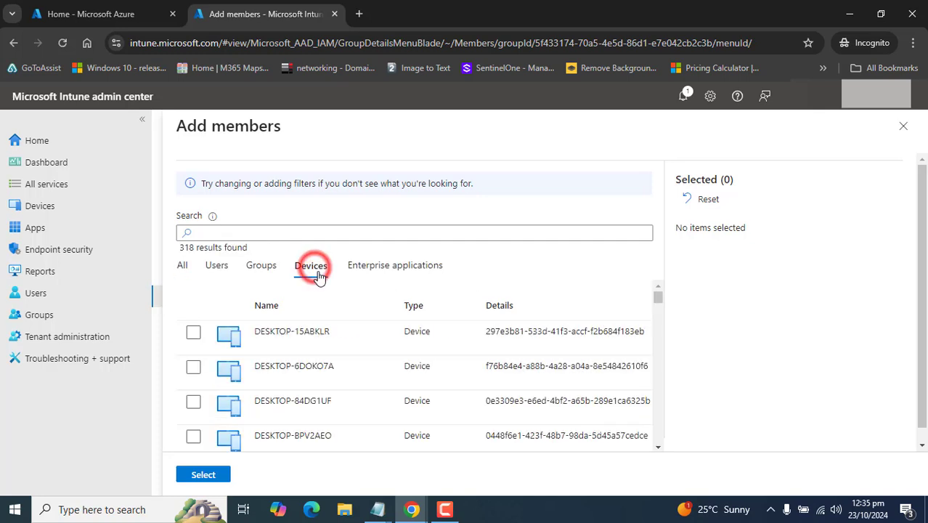
left_click(194, 331)
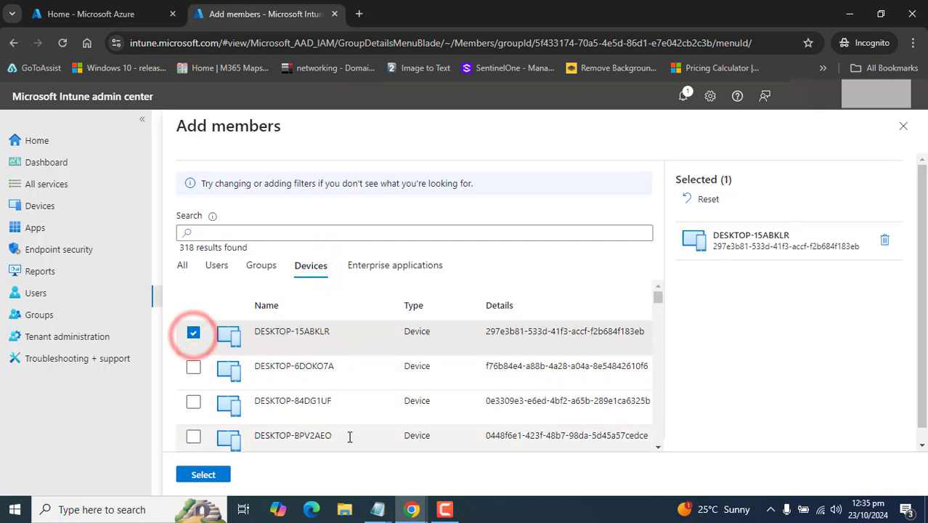
left_click(204, 476)
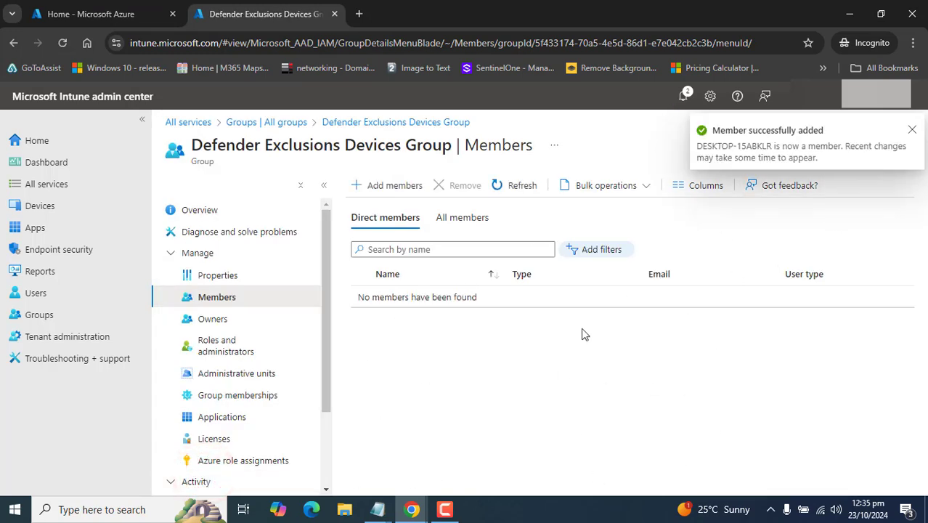
left_click(509, 184)
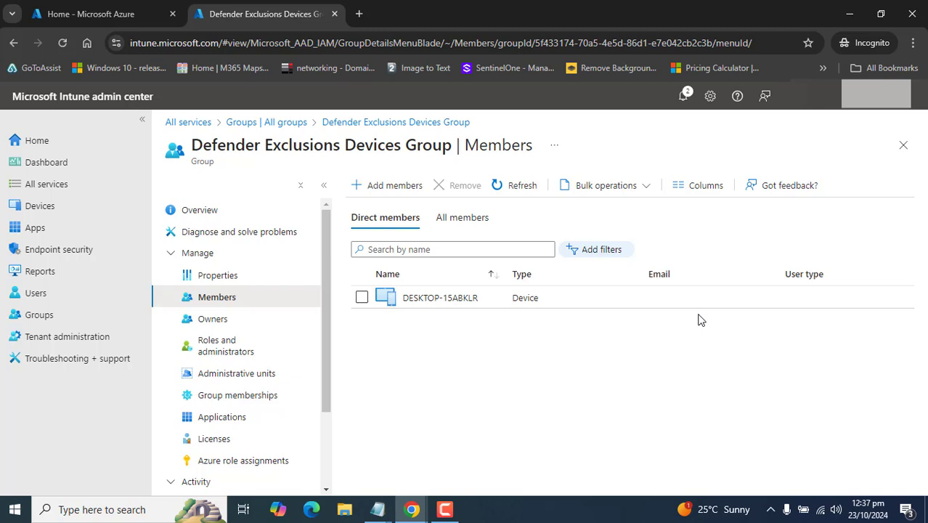
Find Windows PowerShell on the computer and run it as administrator
left_click(91, 513)
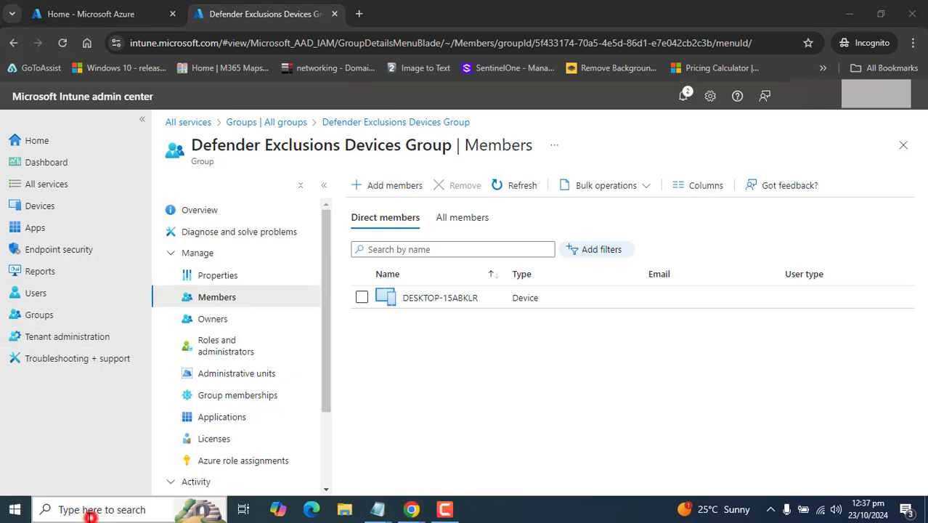
type("power")
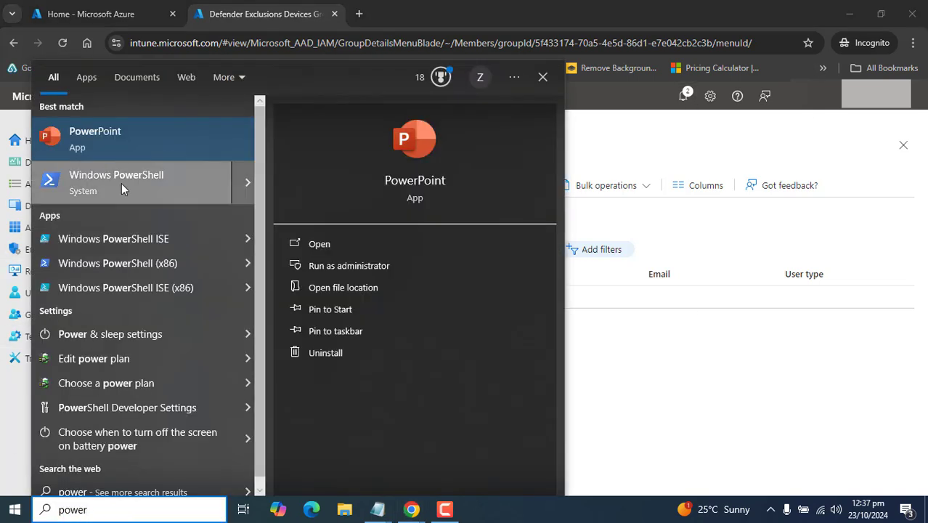
right_click(121, 183)
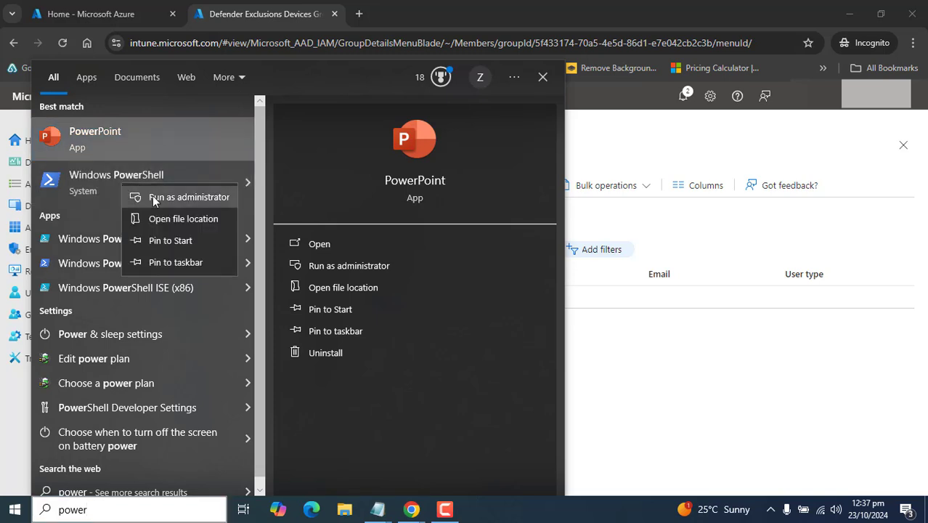
left_click(153, 197)
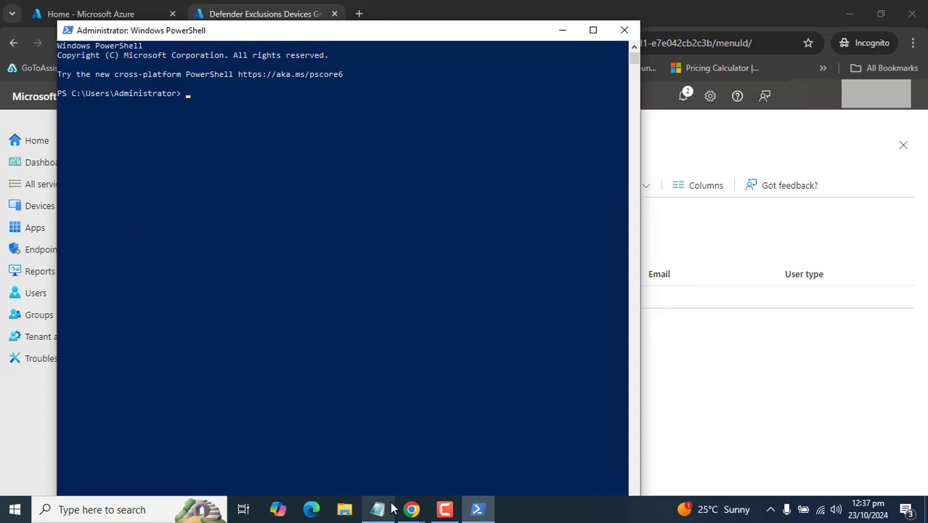
Copy "Get-MpPreference | Select-Object -Property ExclusionPath" from the Notepad note and run it in the maximized PowerShell window
left_click(391, 509)
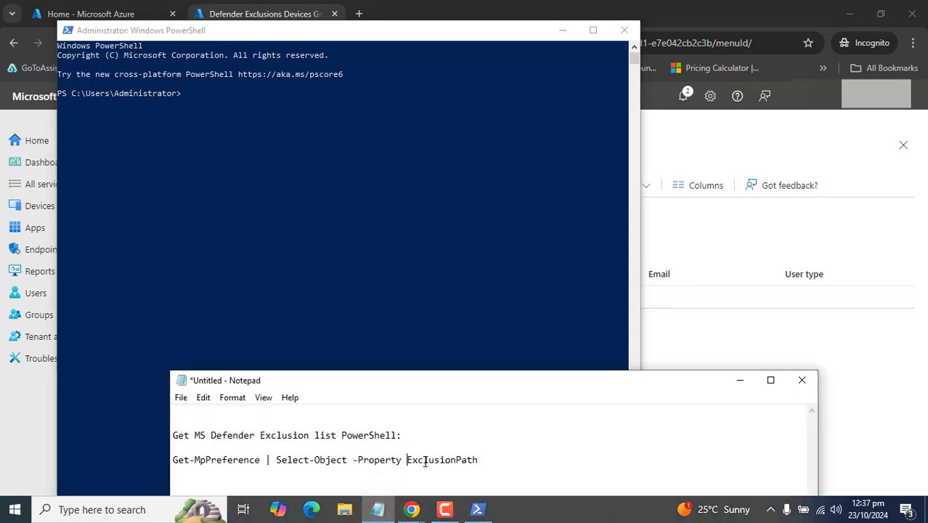
left_click_drag(482, 463, 172, 460)
key("ctrl+c")
left_click(410, 298)
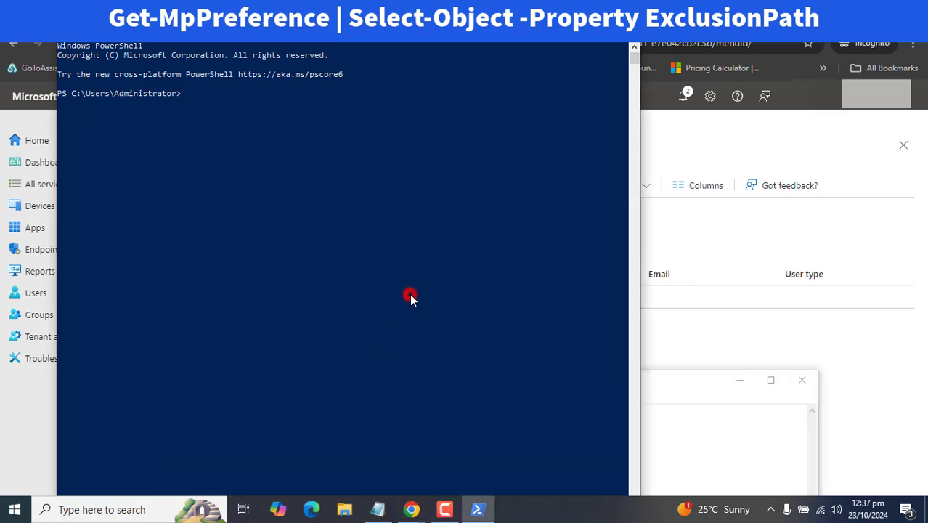
left_click(597, 33)
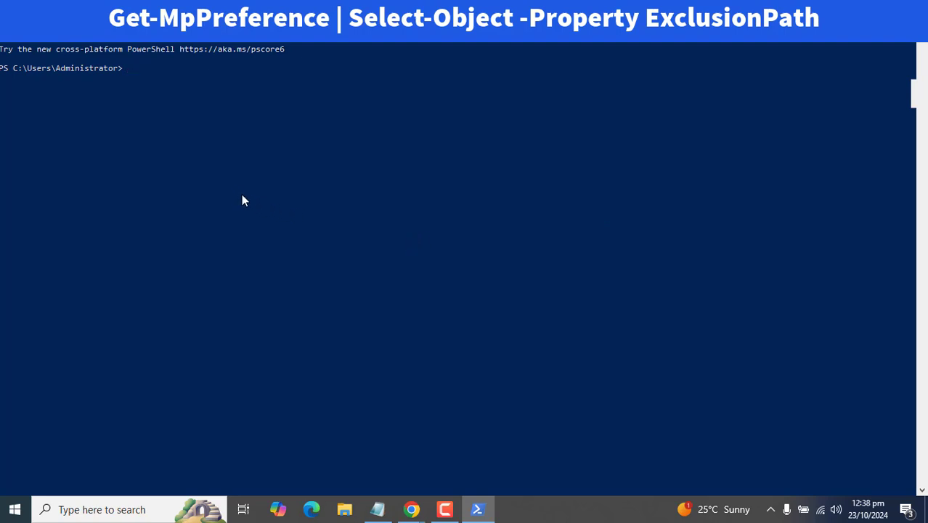
key("ctrl+v")
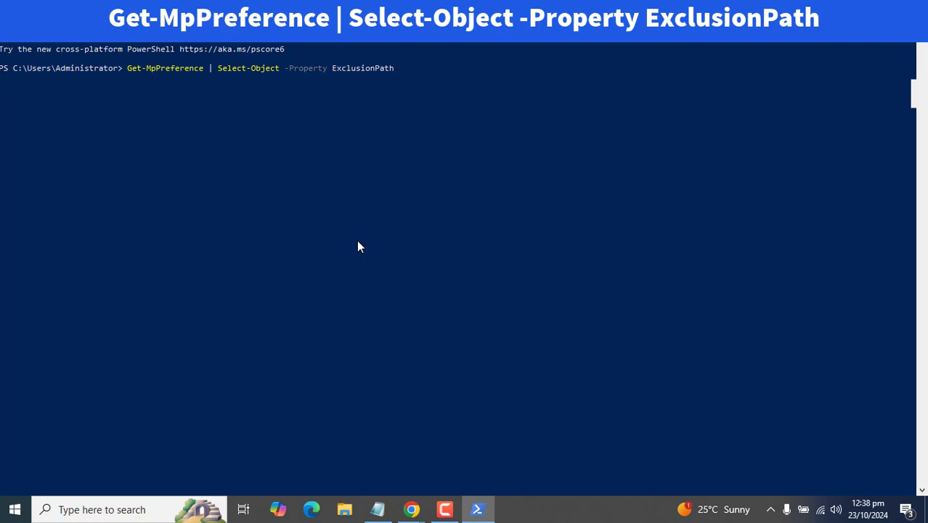
key("Return")
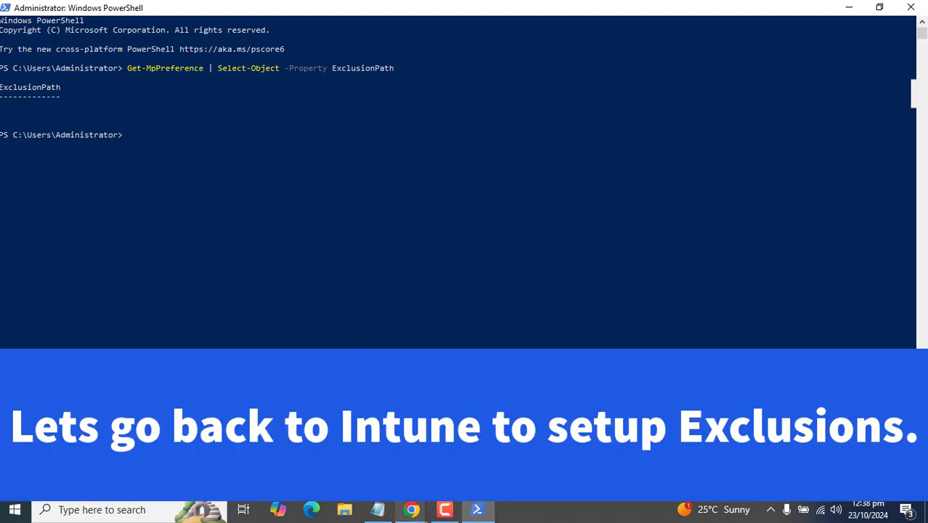
Switch back to Intune in Chrome and start a new antivirus policy under Endpoint security
left_click(414, 511)
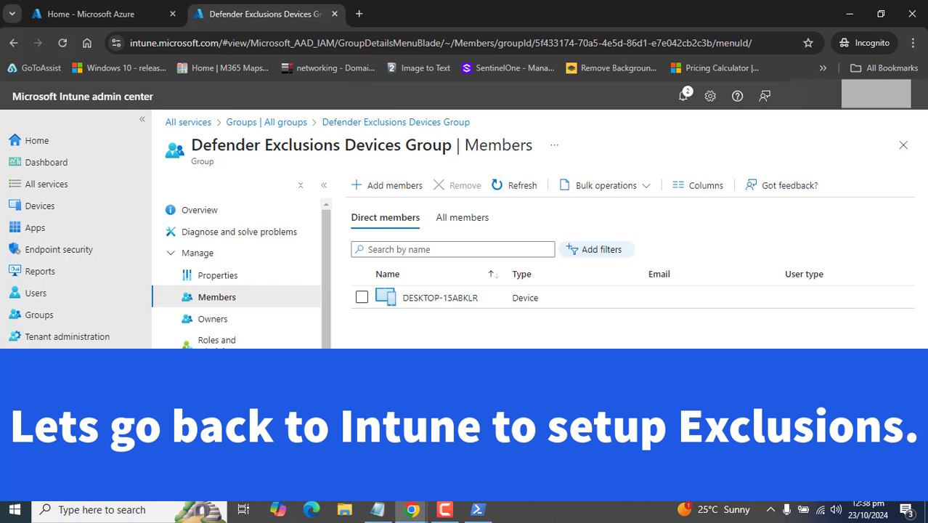
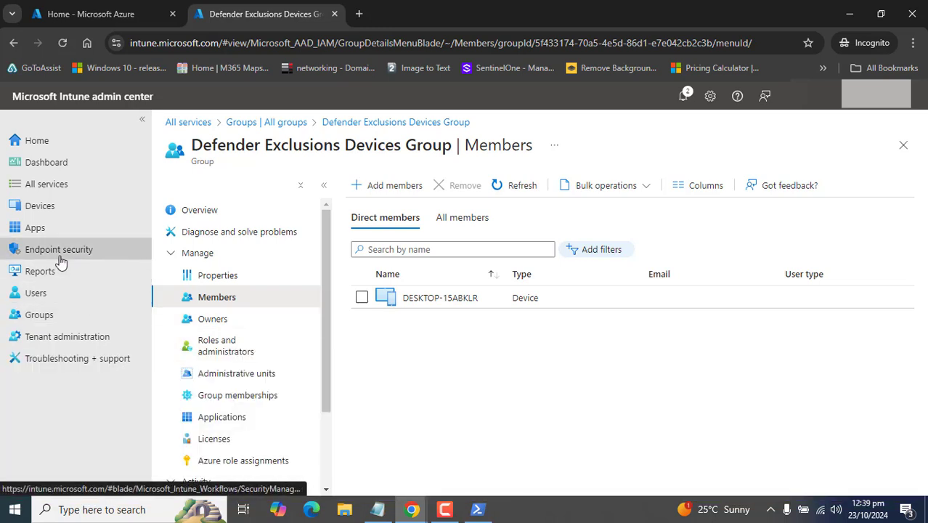
left_click(61, 254)
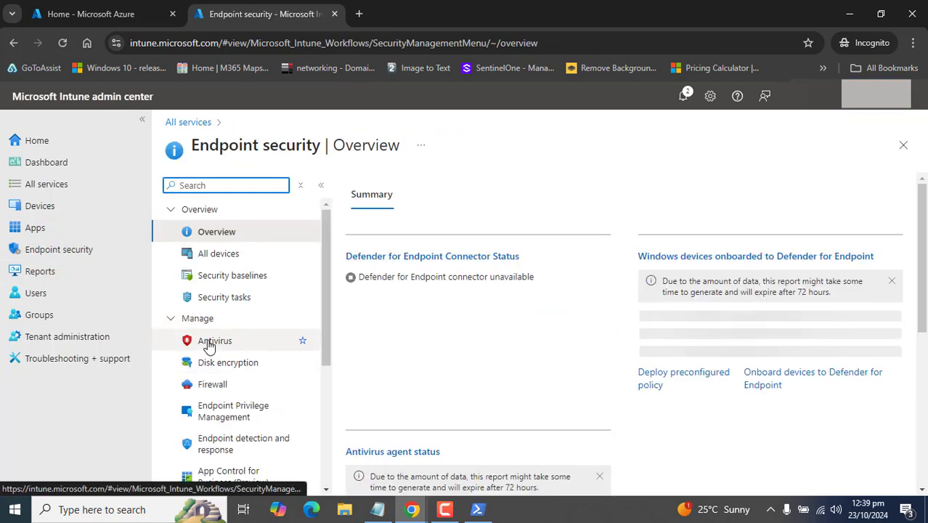
left_click(210, 344)
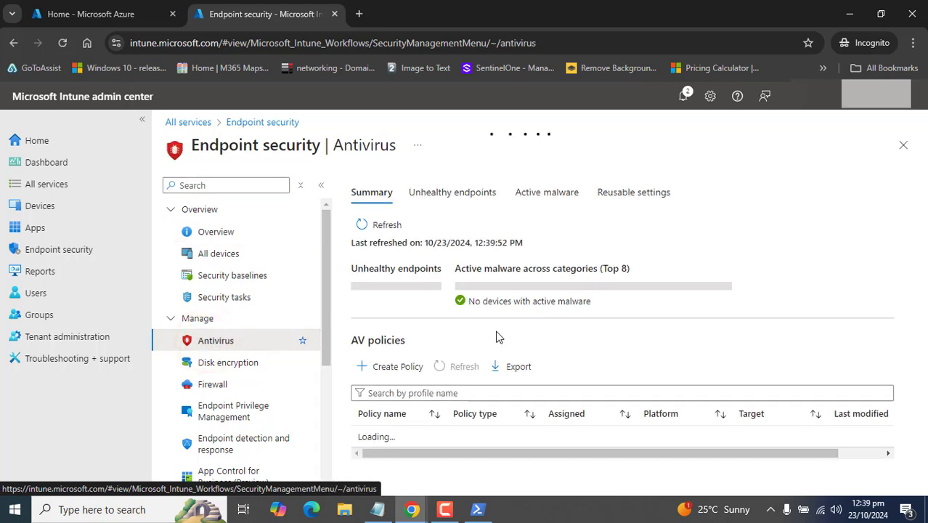
scroll(435, 363, "down", 2)
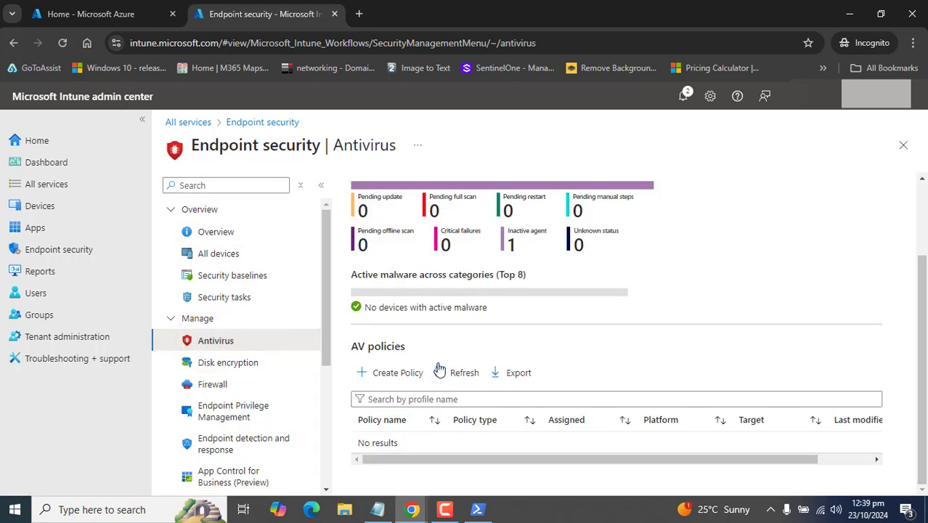
left_click(373, 370)
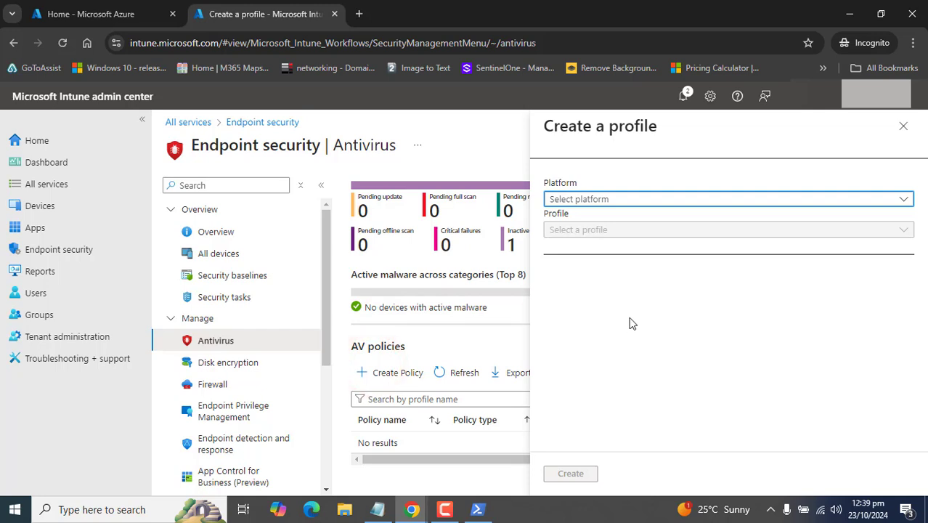
Create the profile for the Windows platform with the Microsoft Defender Antivirus exclusions template
left_click(626, 199)
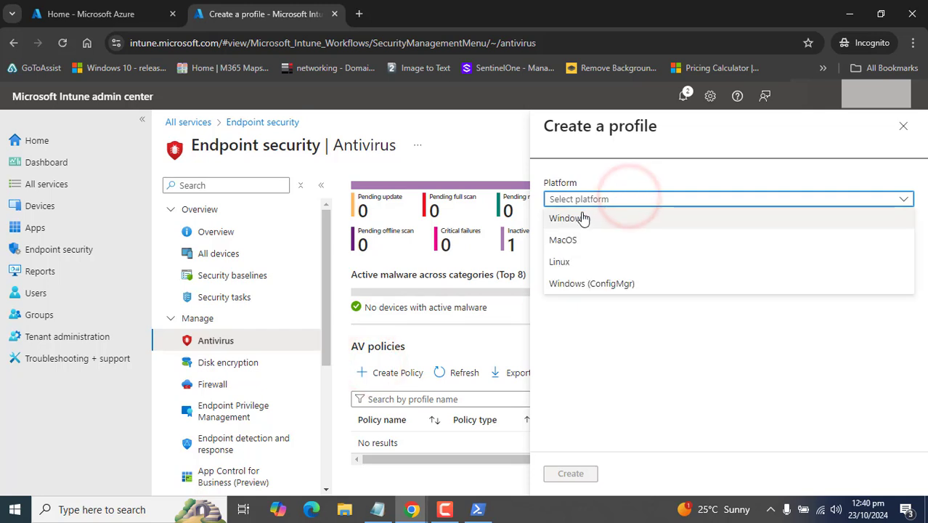
left_click(583, 219)
left_click(610, 230)
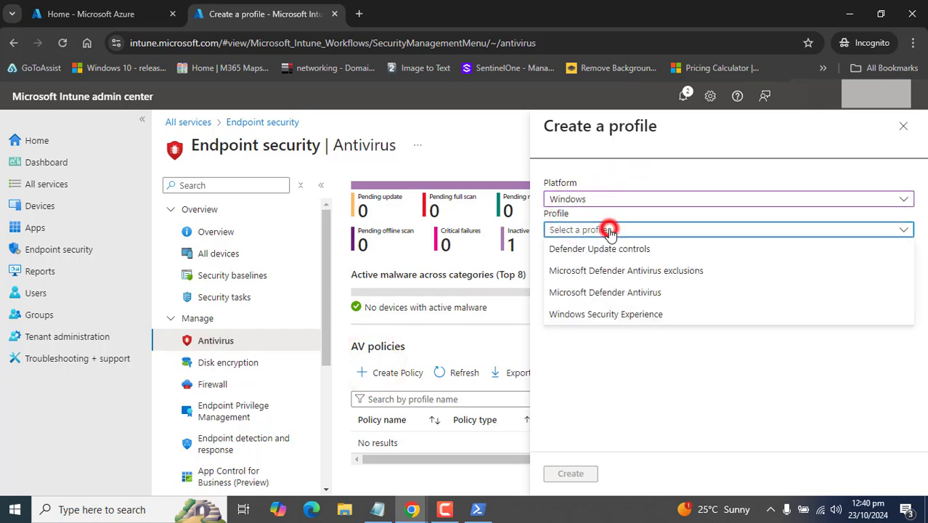
left_click(572, 272)
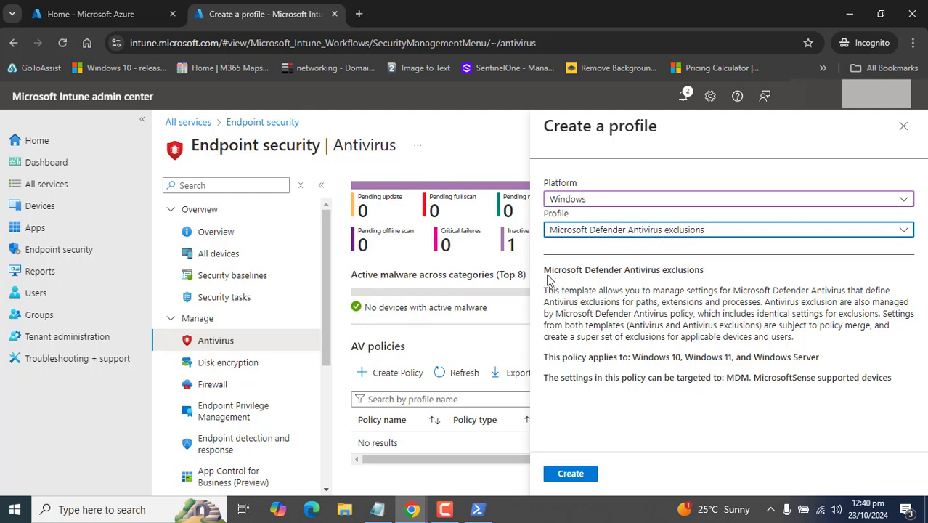
left_click_drag(542, 273, 910, 392)
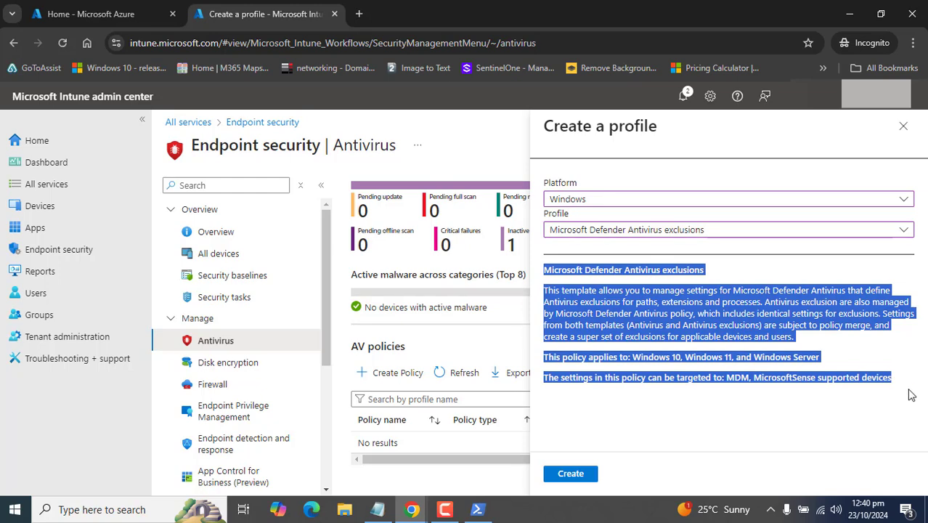
left_click(807, 425)
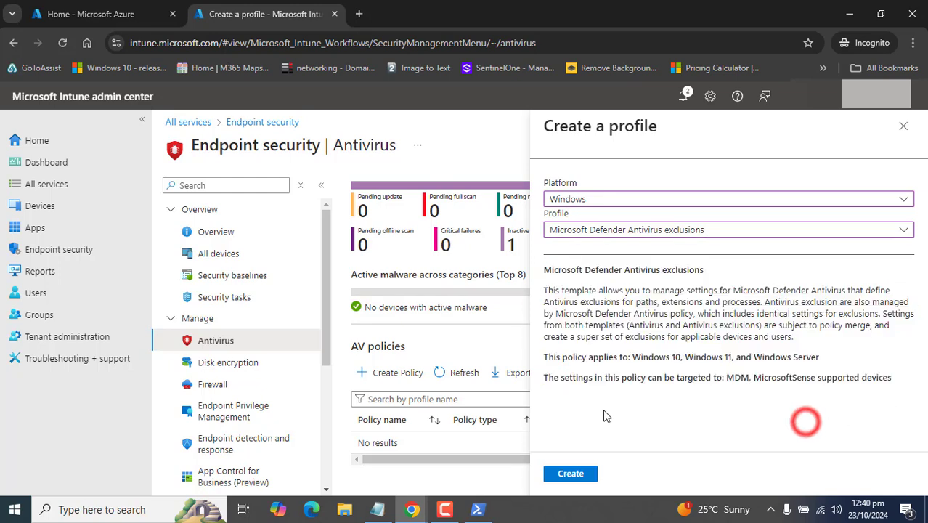
left_click(570, 477)
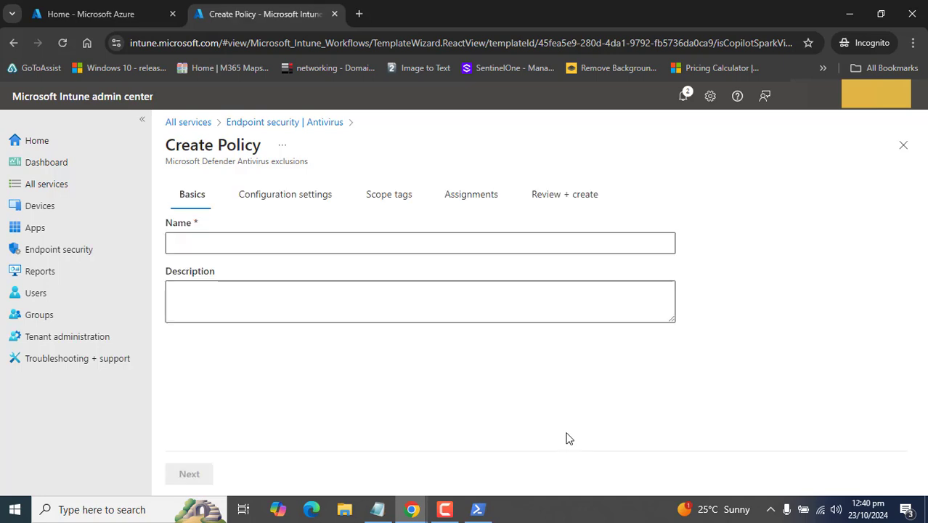
Enter "Microsoft Defender Antivirus exclusions Policy for Windows Devices." as both the policy name and description
left_click(420, 243)
type("Microsoft Defender Antivirus exclusions Policy for Windows Devices.")
left_click(225, 291)
type("Microsoft Defender Antivirus exclusions Policy for Windows Devices.")
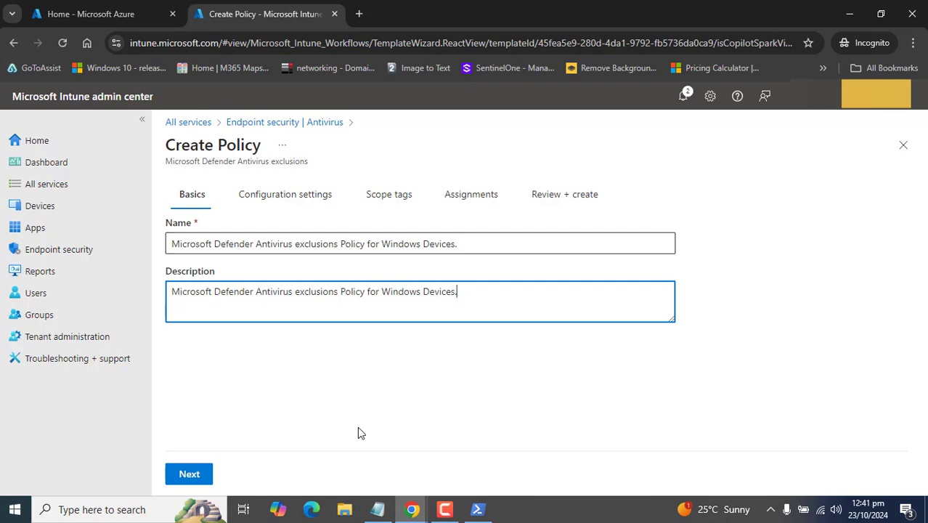
Proceed to the configuration settings and look over the Excluded Extensions, Excluded Paths and Excluded Processes sections
left_click(190, 474)
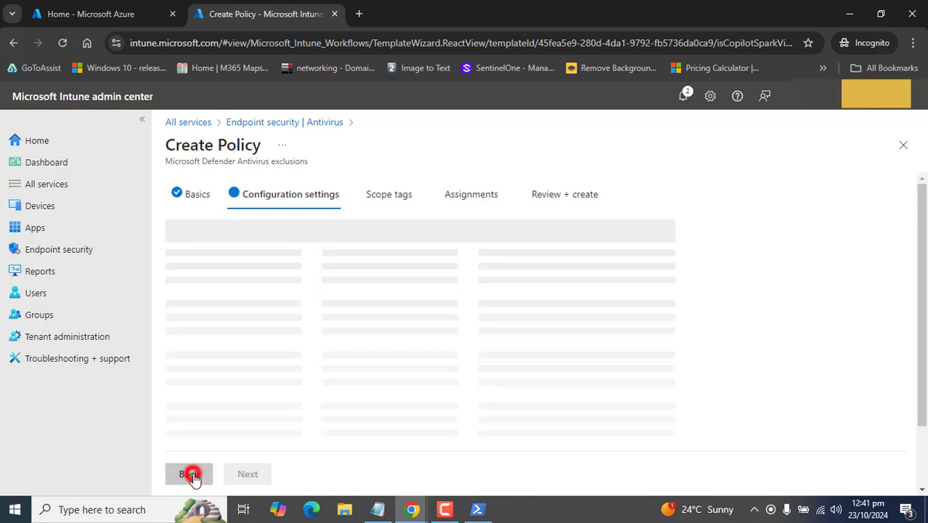
left_click_drag(189, 231, 367, 233)
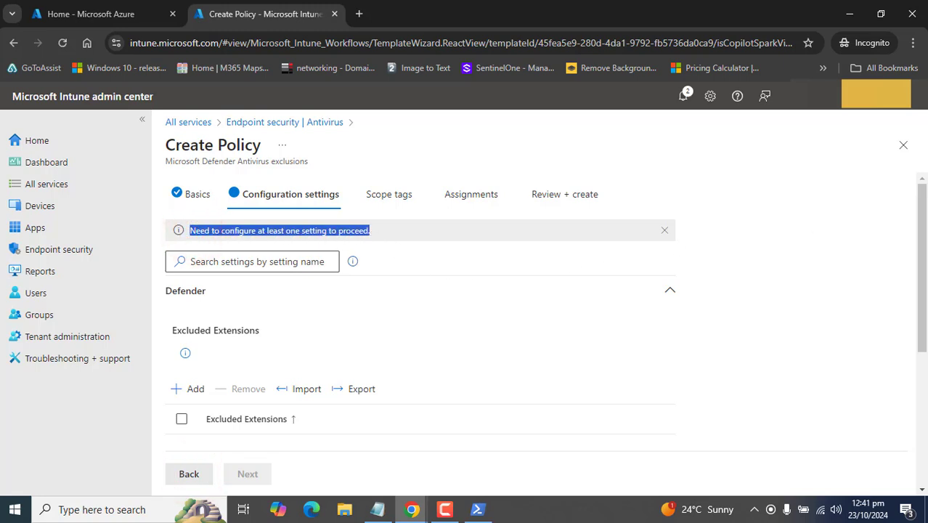
scroll(923, 223, "down", 2)
scroll(922, 232, "up", 1)
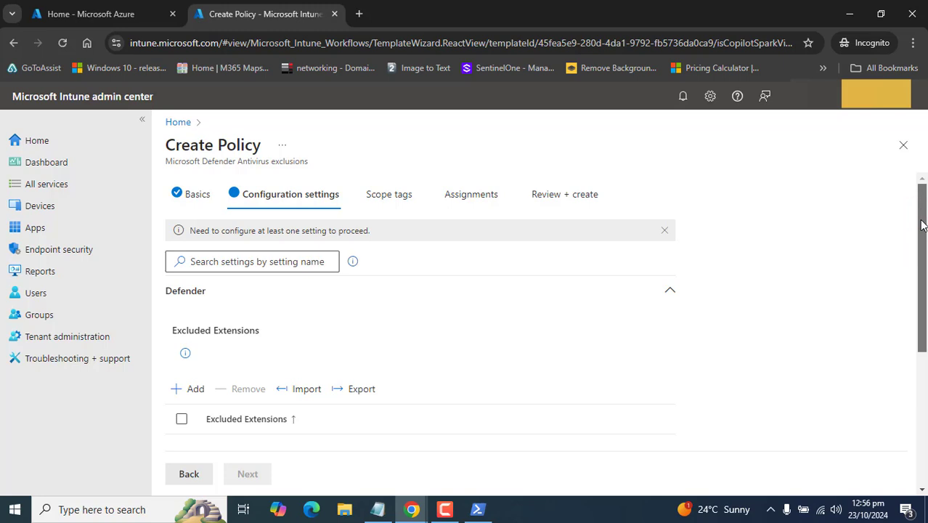
scroll(924, 263, "down", 1)
left_click_drag(925, 263, 905, 302)
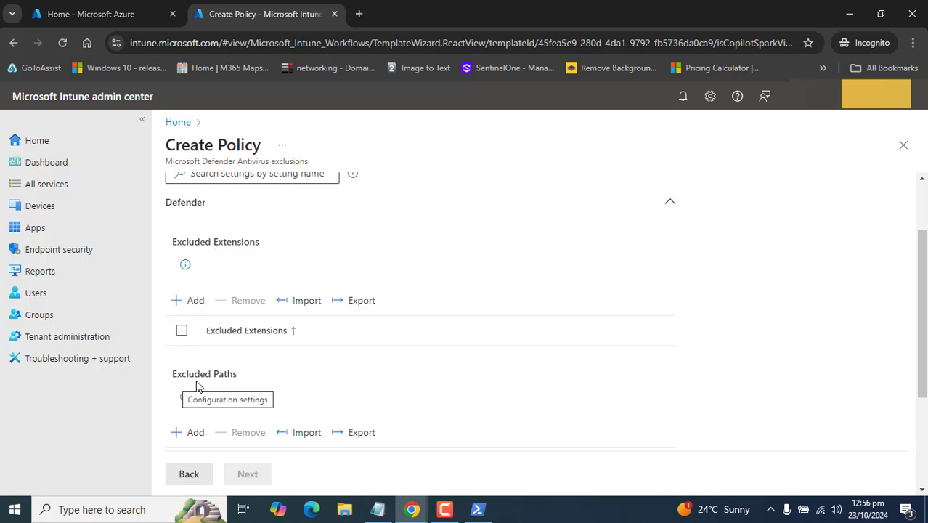
scroll(218, 377, "down", 3)
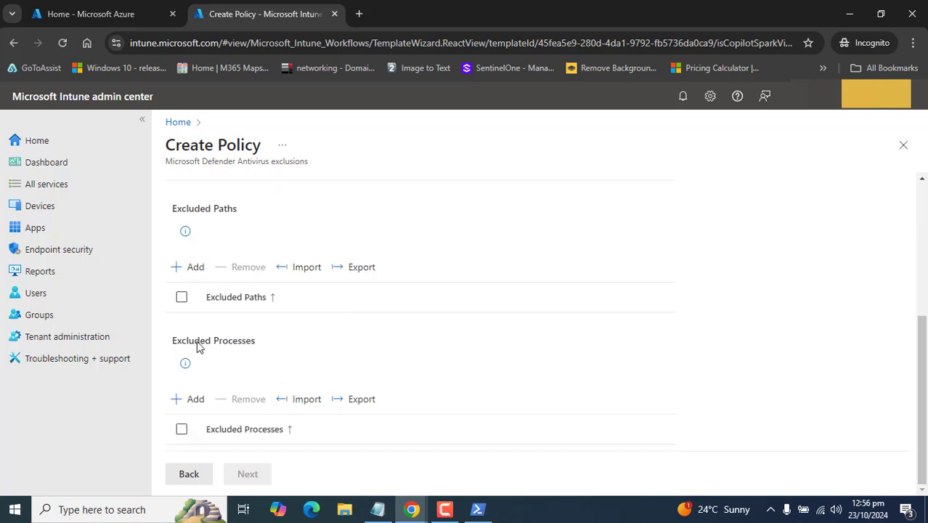
scroll(304, 347, "up", 3)
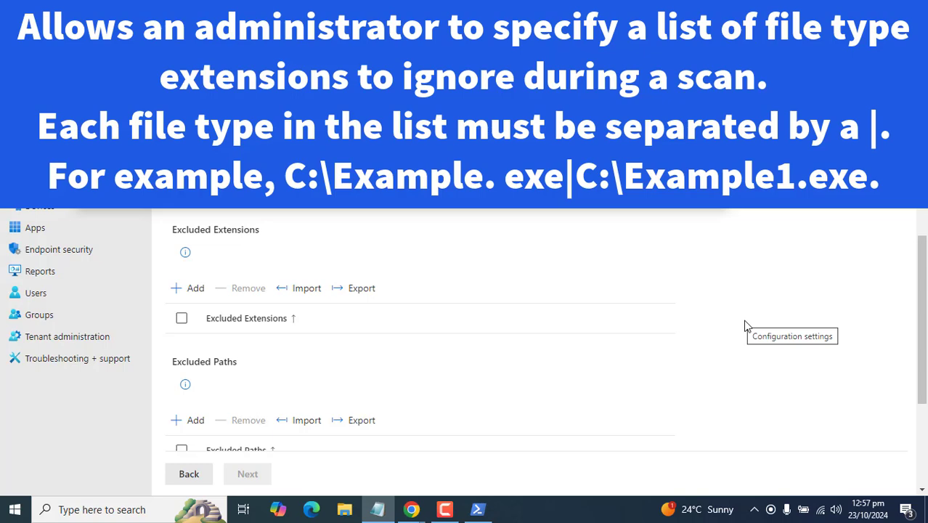
Read the help information for the Excluded Extensions setting, including its Learn more link, and close it
left_click(725, 266)
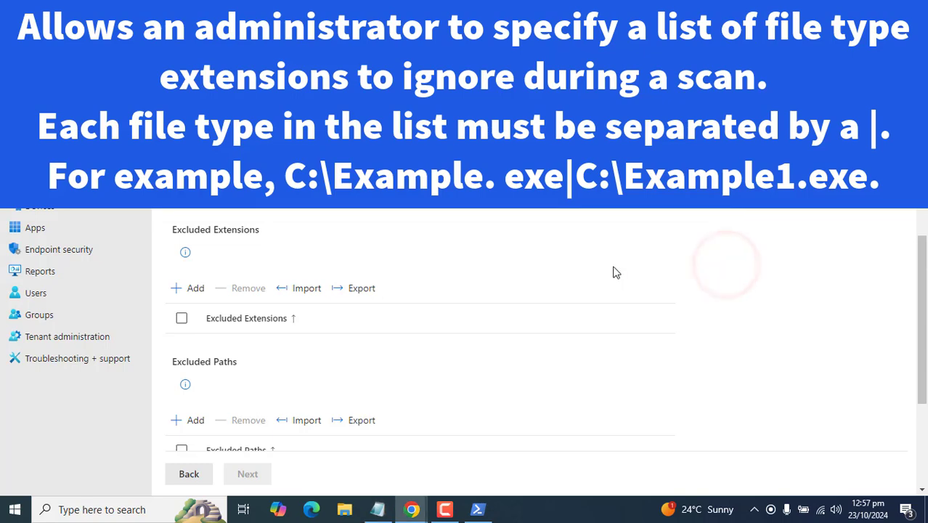
left_click(186, 252)
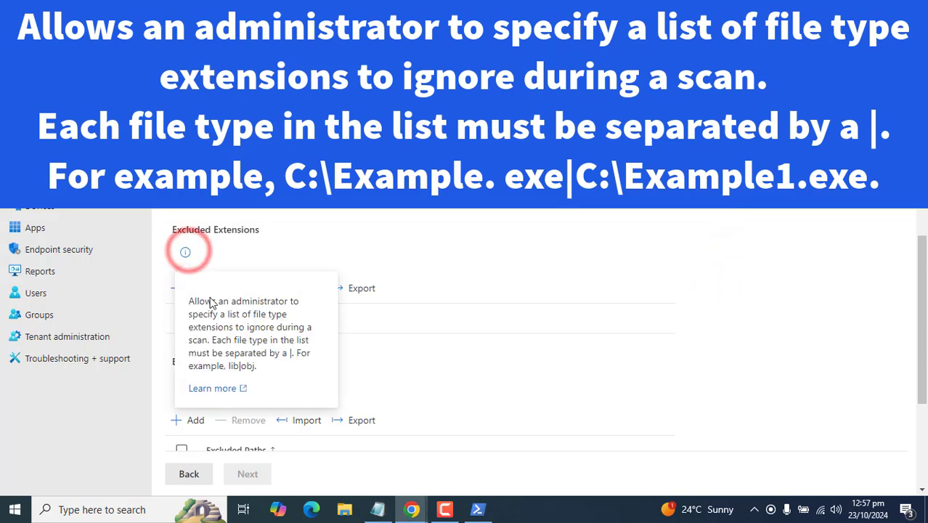
left_click(221, 391)
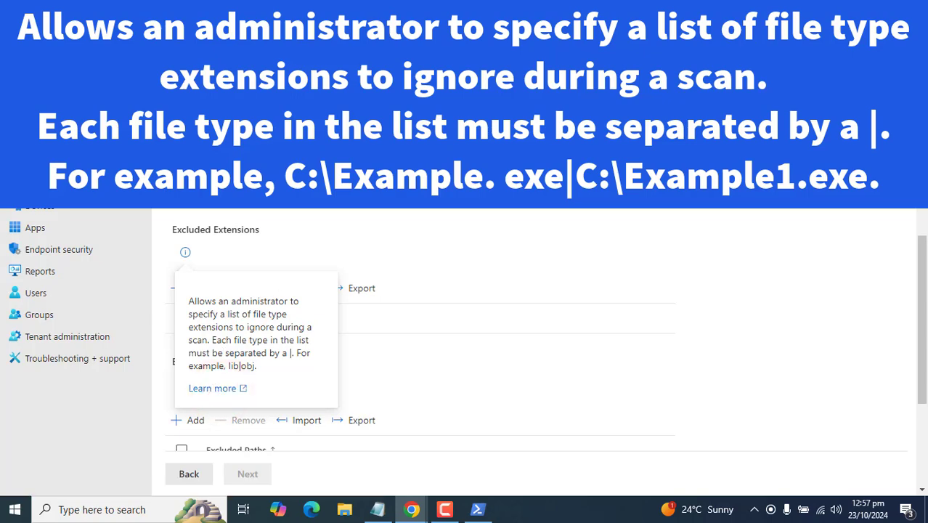
left_click(763, 216)
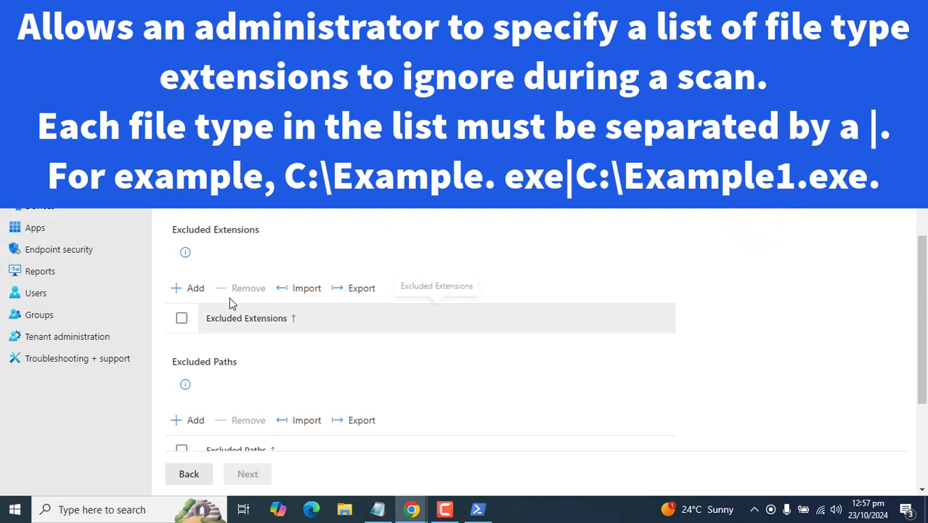
Add an Excluded Extensions entry with the value C:\Example1.exe
left_click(195, 291)
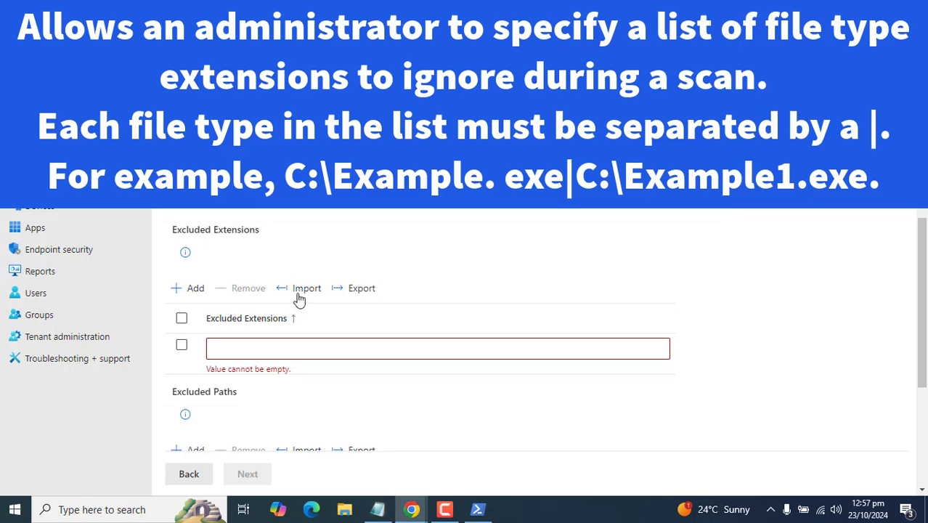
left_click(263, 344)
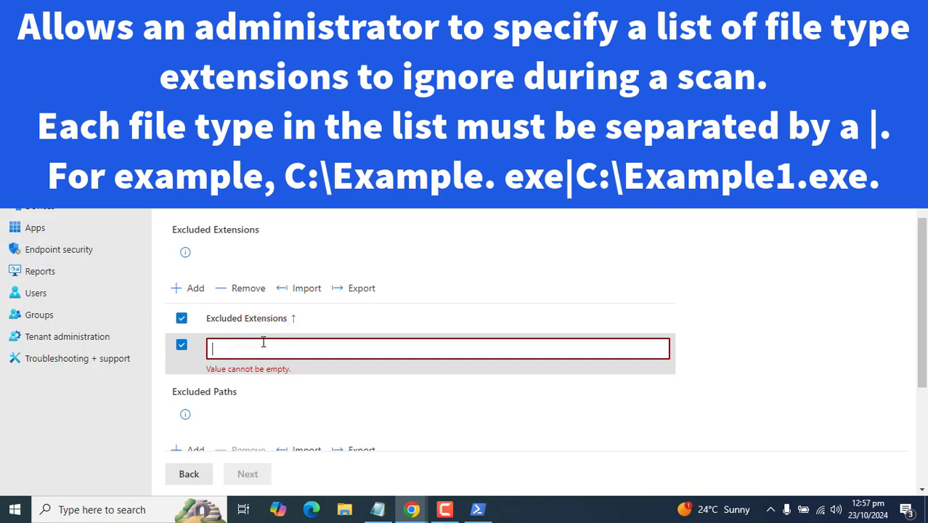
type("C:\\Example1.exe.")
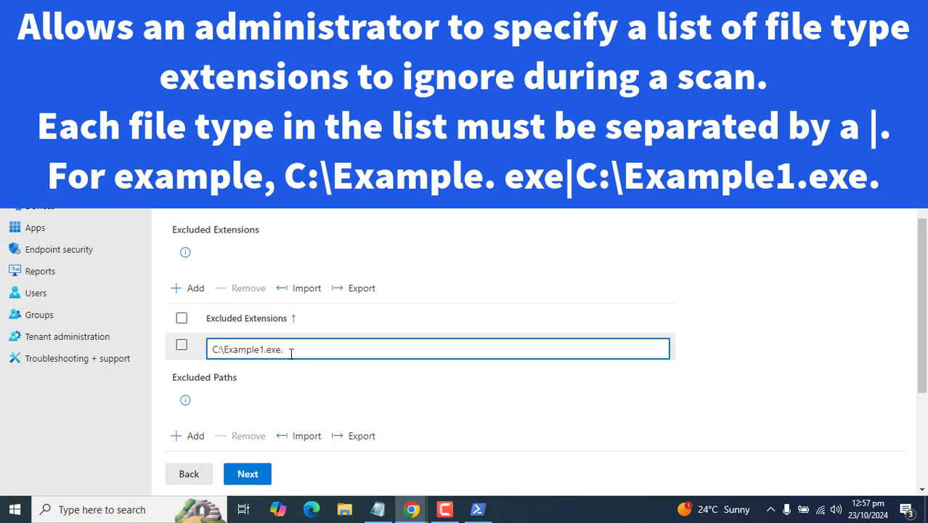
key("BackSpace")
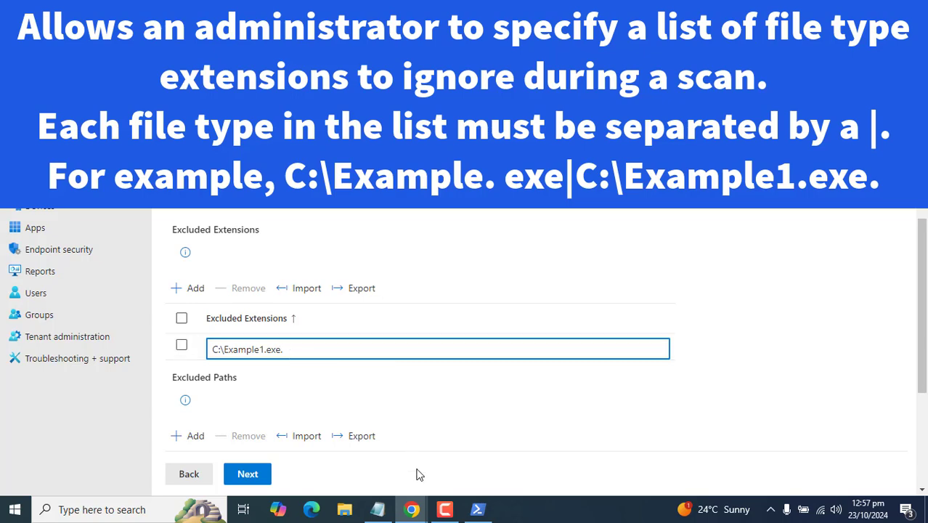
left_click(811, 349)
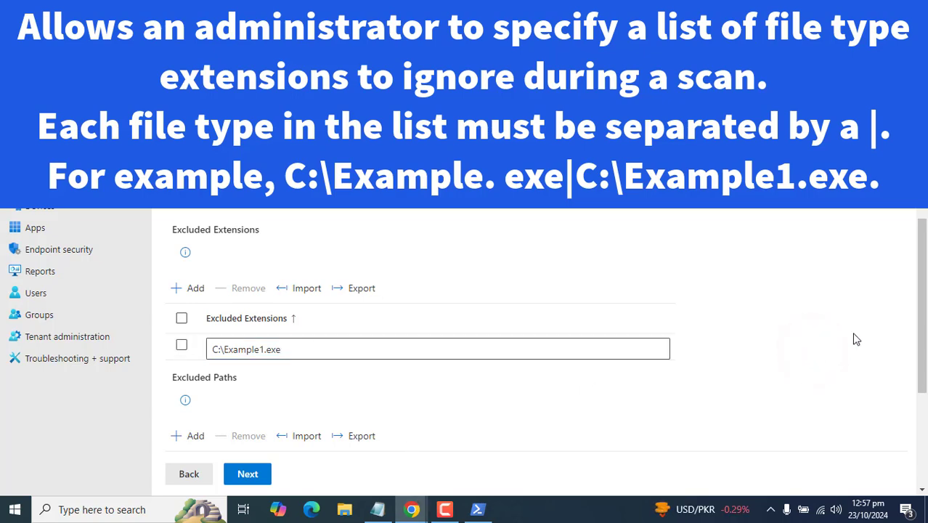
Change the file name in the Excluded Extensions entry so that it reads C:\VLC.exe
scroll(924, 302, "down", 1)
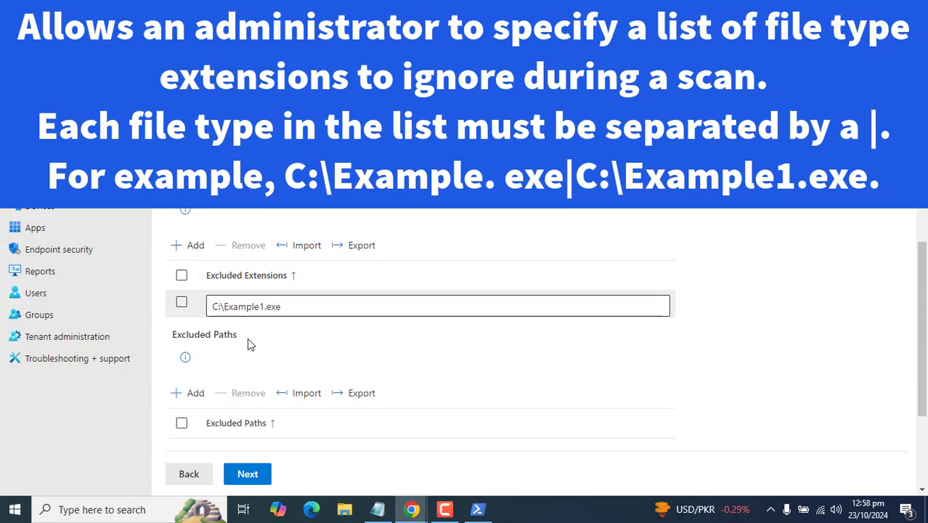
double_click(267, 306)
type("VLC")
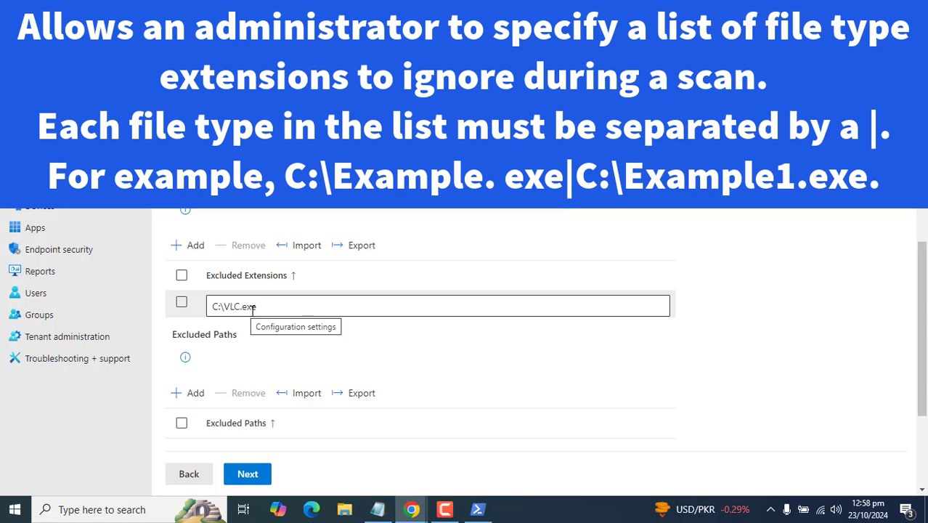
double_click(259, 307)
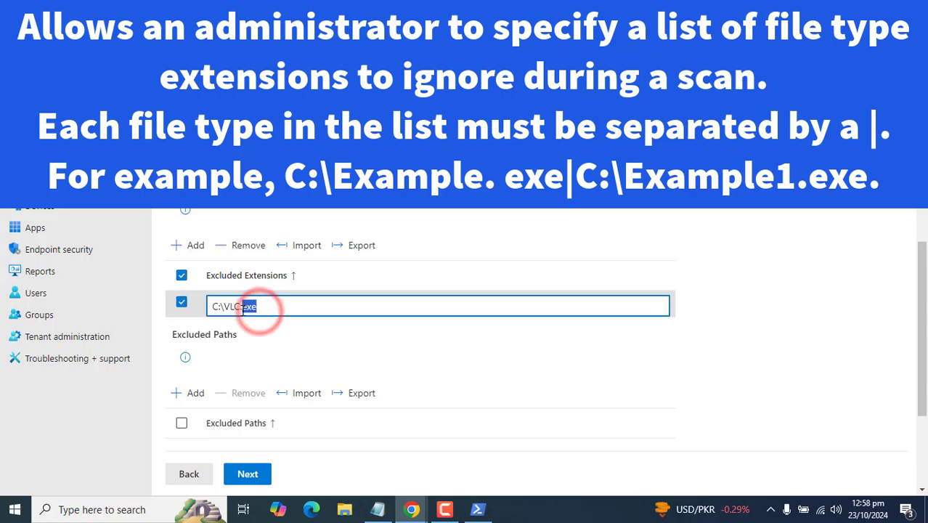
left_click(789, 332)
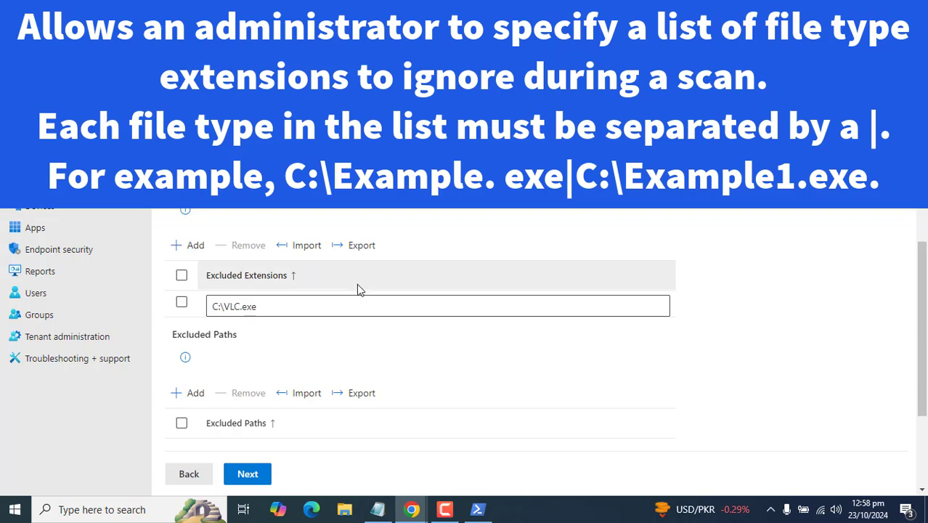
Add an Excluded Paths entry with the example value C:\Example
left_click_drag(918, 290, 917, 349)
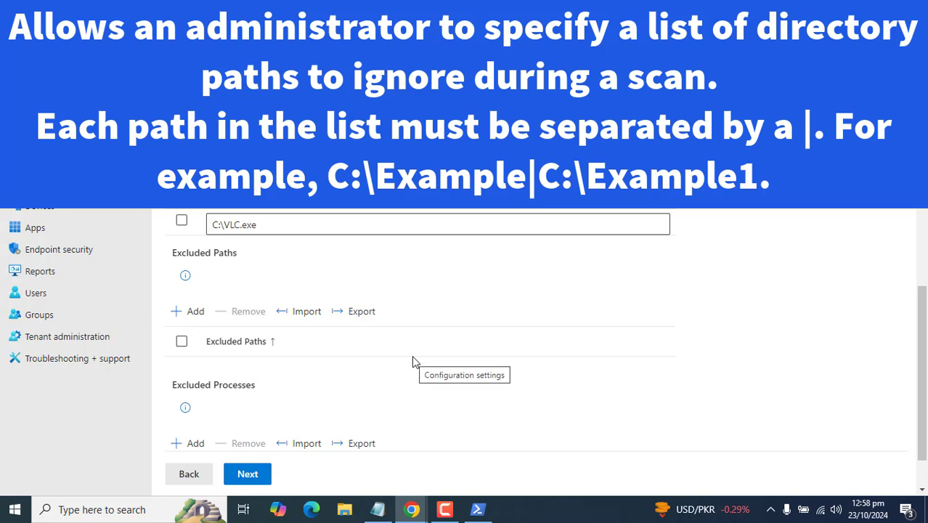
left_click(202, 341)
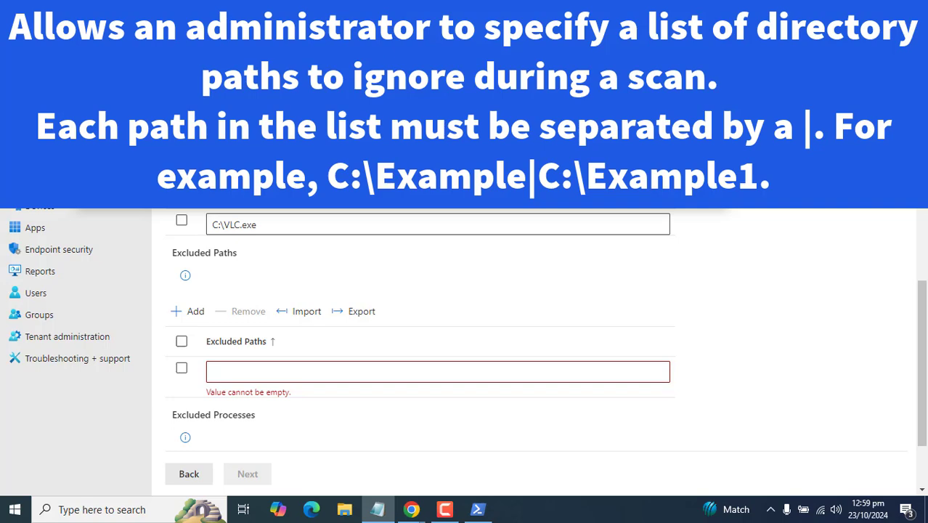
left_click(297, 374)
type("C:\\Example")
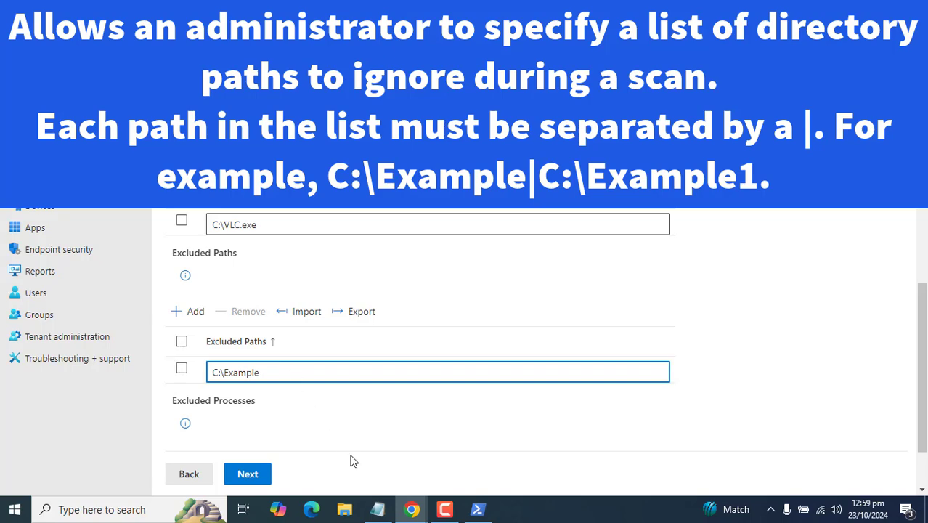
Copy the address of the office2024 folder on drive C from File Explorer and replace the excluded path in Intune with C:\office2024
left_click(345, 509)
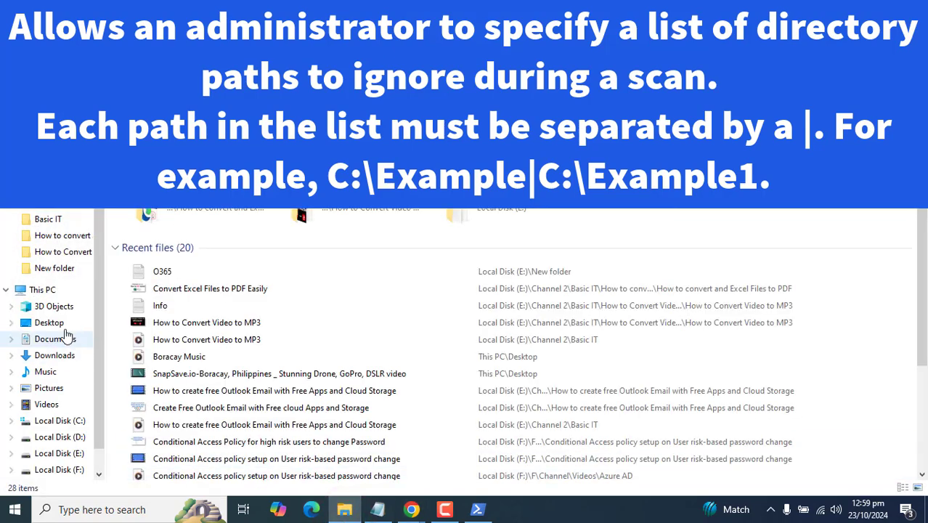
left_click(79, 424)
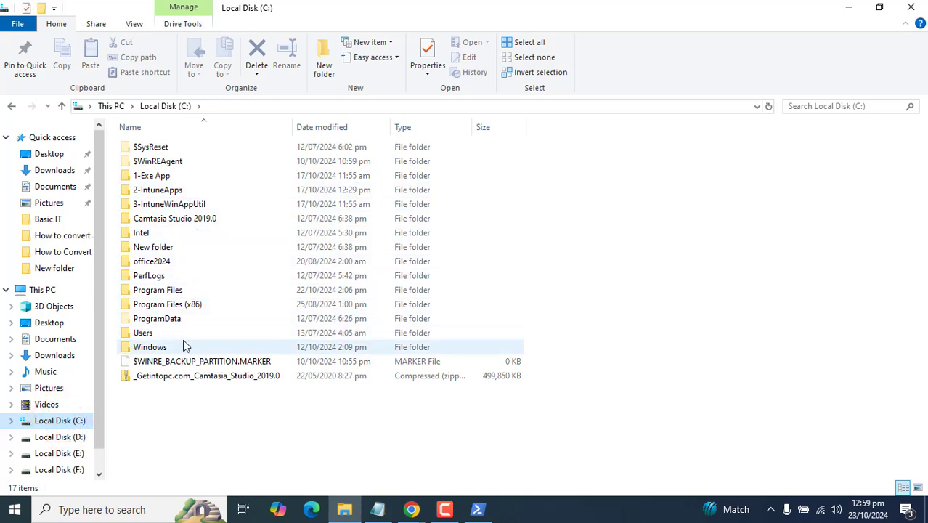
left_click(168, 266)
double_click(168, 266)
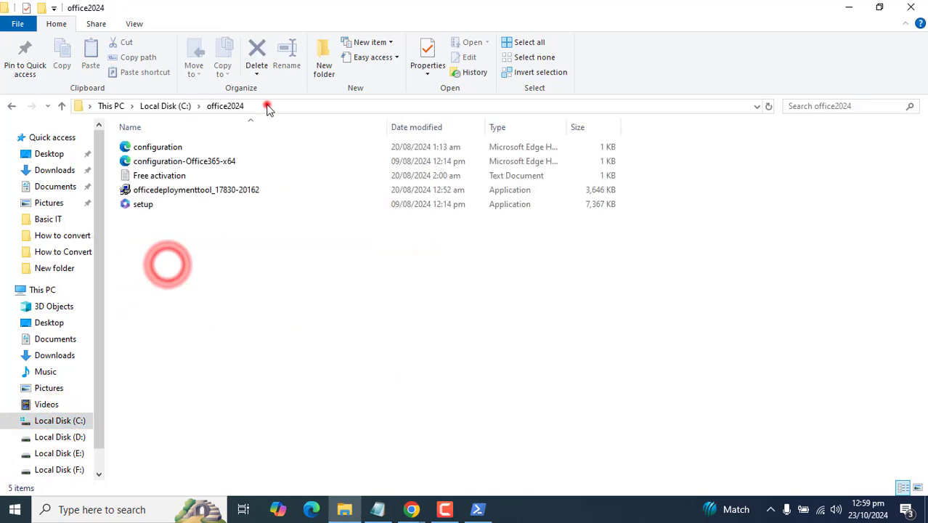
left_click(268, 107)
key("ctrl+c")
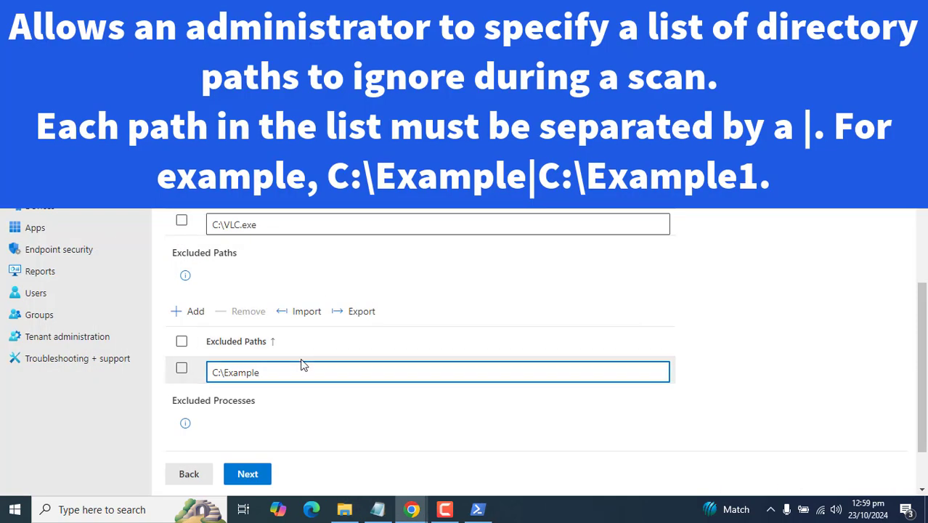
left_click(291, 372)
key("ctrl+v")
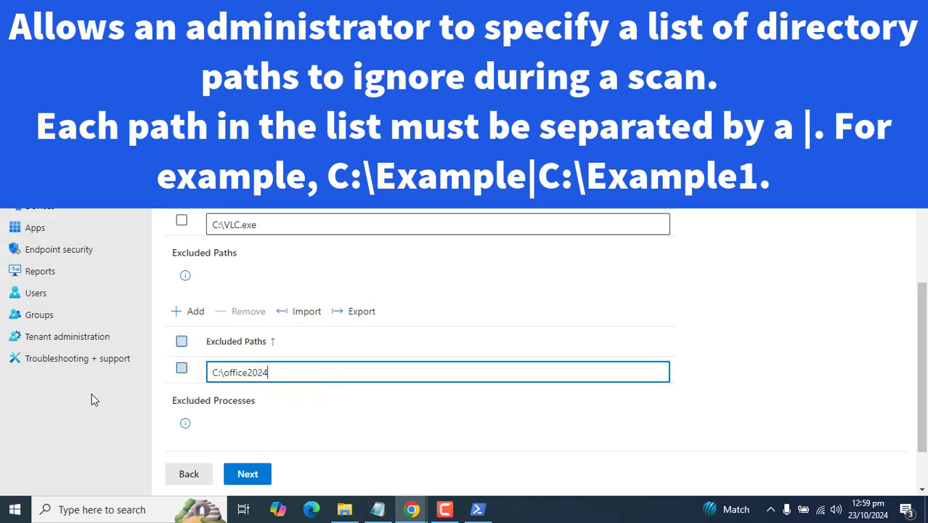
Check the C:\office2024 path and C:\VLC.exe extension entries, and look at the Excluded Processes section
scroll(779, 382, "down", 1)
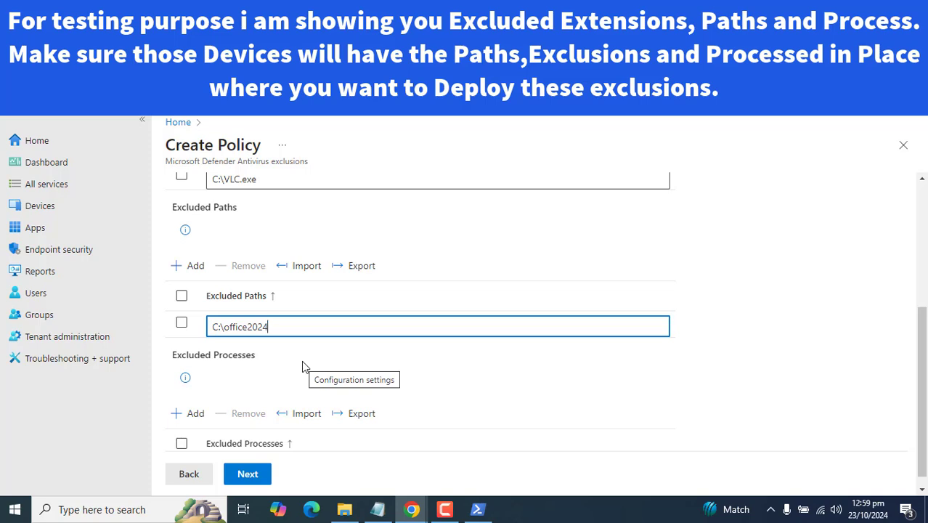
left_click(285, 331)
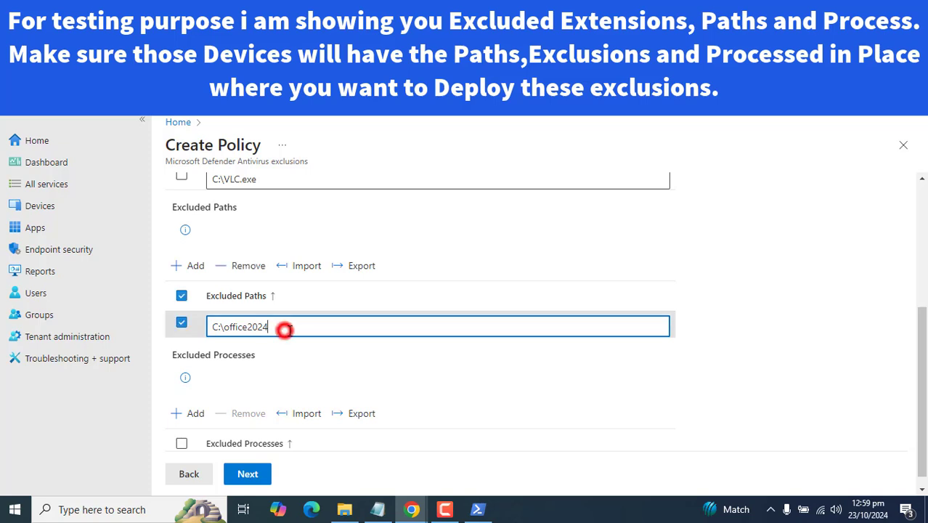
left_click(263, 180)
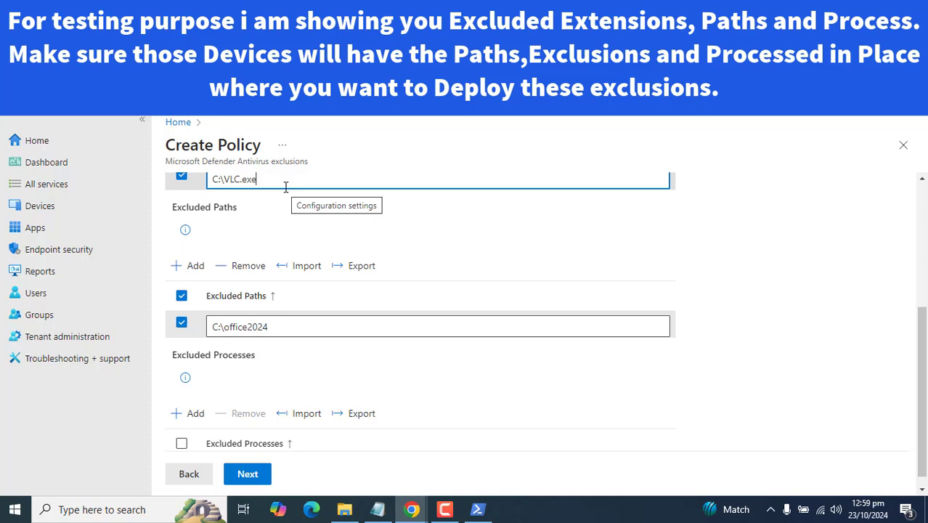
left_click_drag(920, 338, 920, 347)
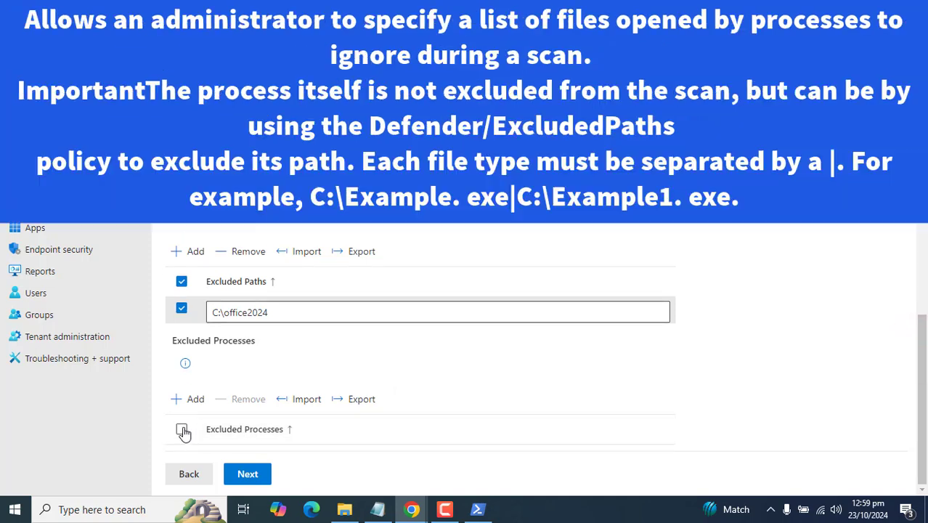
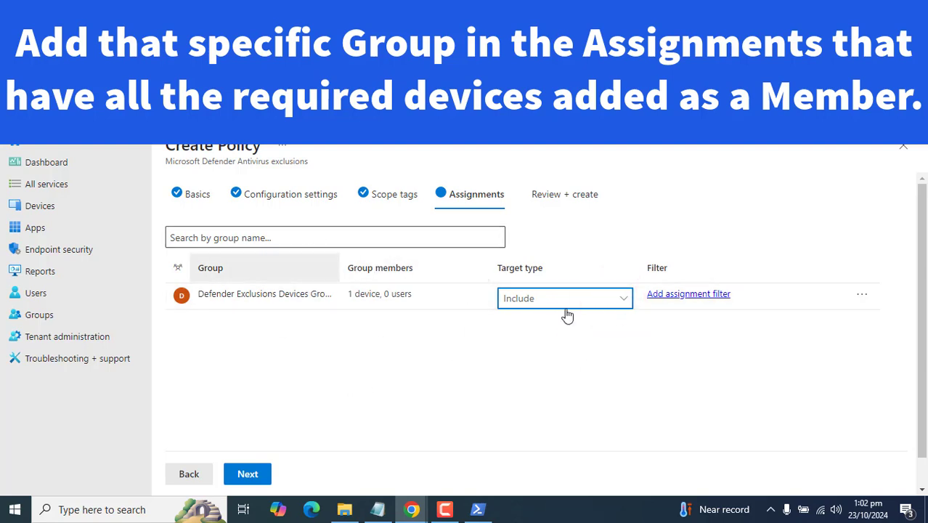
Check the target type and assignment filter options for the assigned Defender exclusions devices group, and dismiss the filter dialog
left_click(624, 303)
left_click(624, 302)
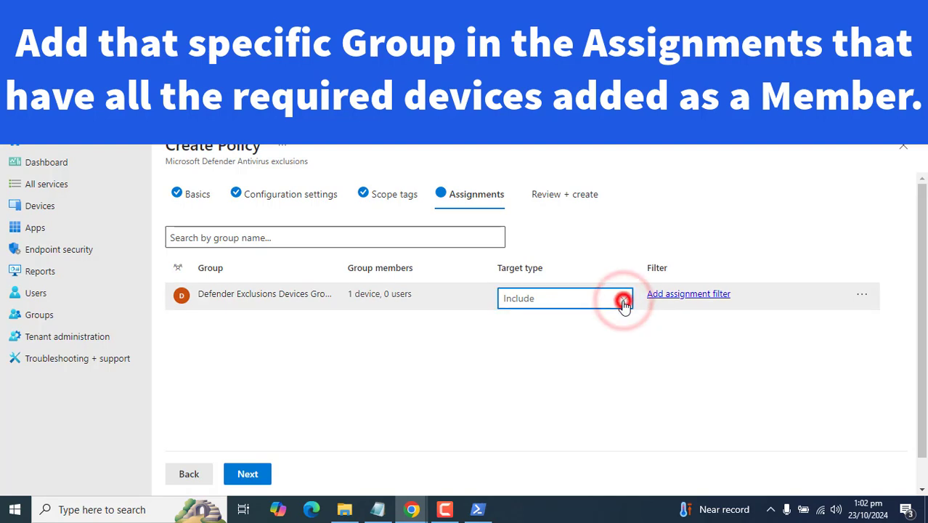
left_click(693, 296)
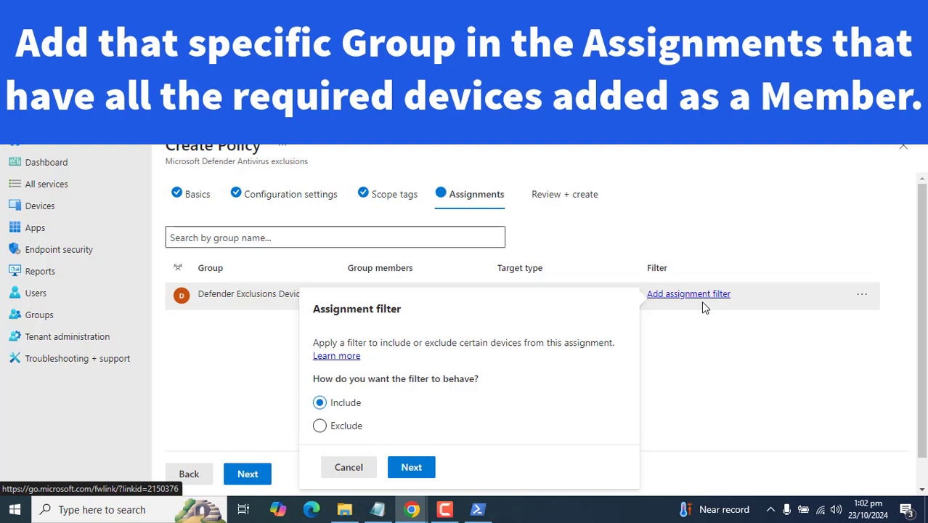
left_click(708, 393)
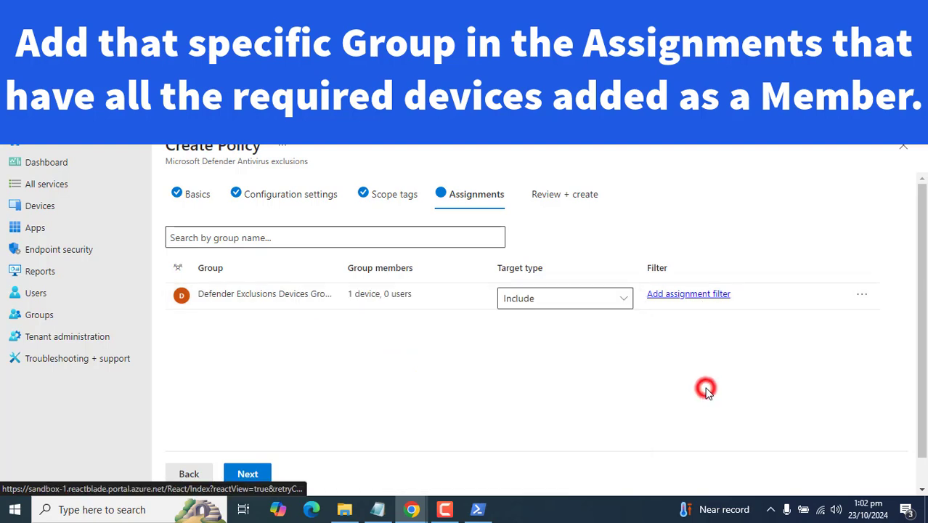
Continue to the policy review stage and check the Settings, Scope tags and Assignments summaries
left_click(246, 476)
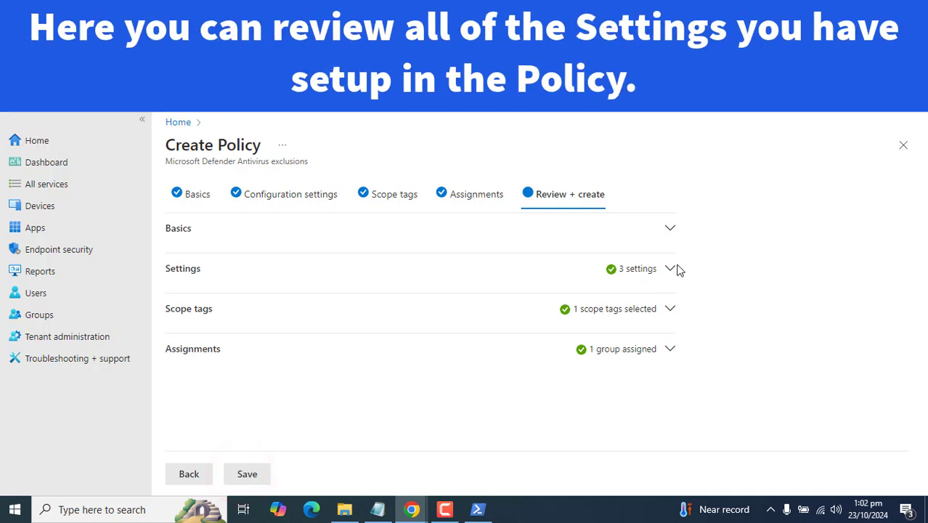
left_click(669, 268)
left_click(668, 268)
left_click(670, 309)
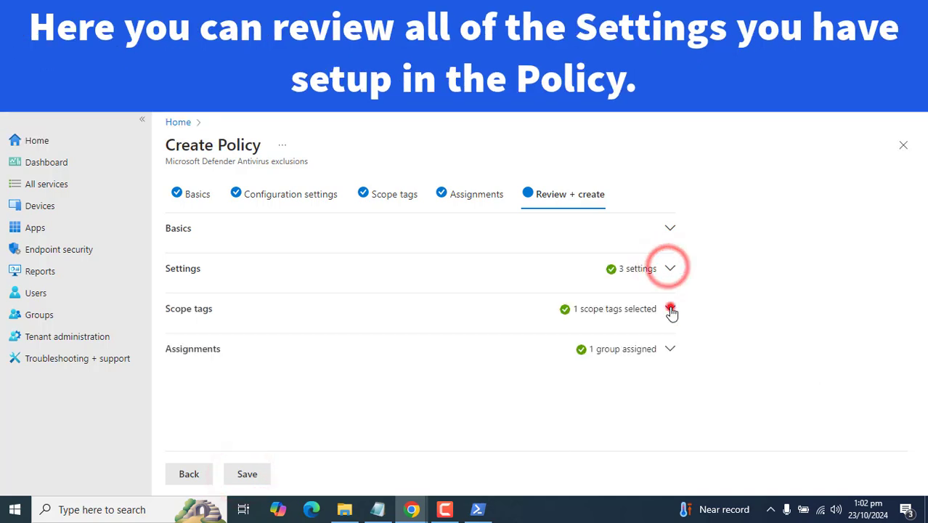
left_click(670, 309)
left_click(670, 348)
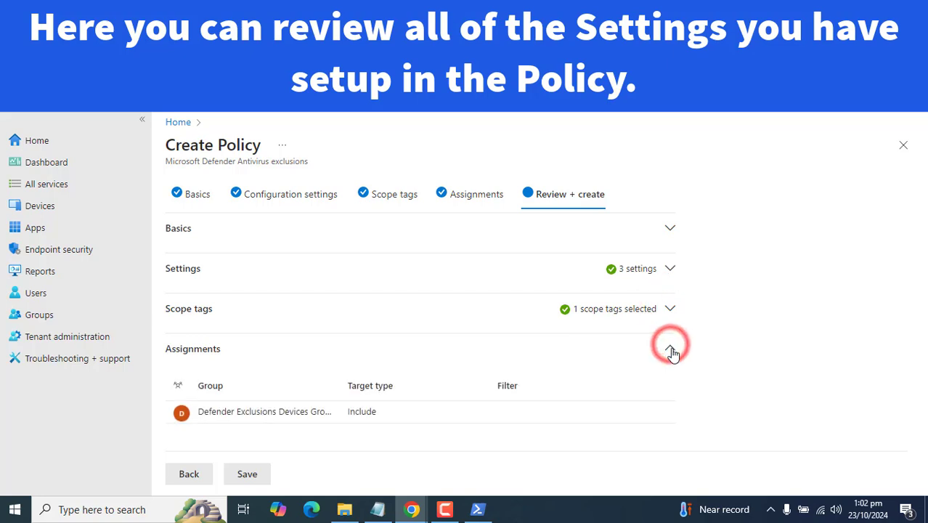
left_click(670, 349)
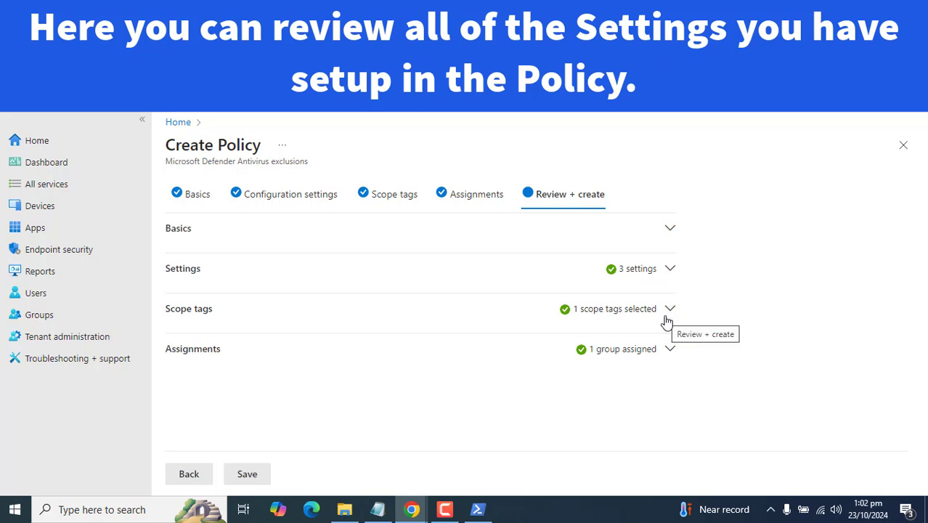
Examine the excluded extensions, paths and processes in the Settings summary of the policy review
left_click(669, 268)
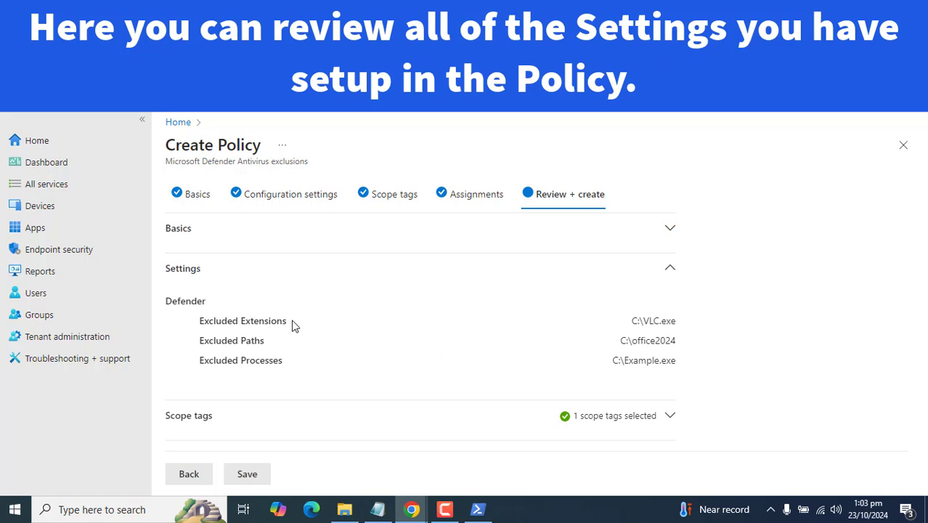
left_click_drag(287, 321, 197, 321)
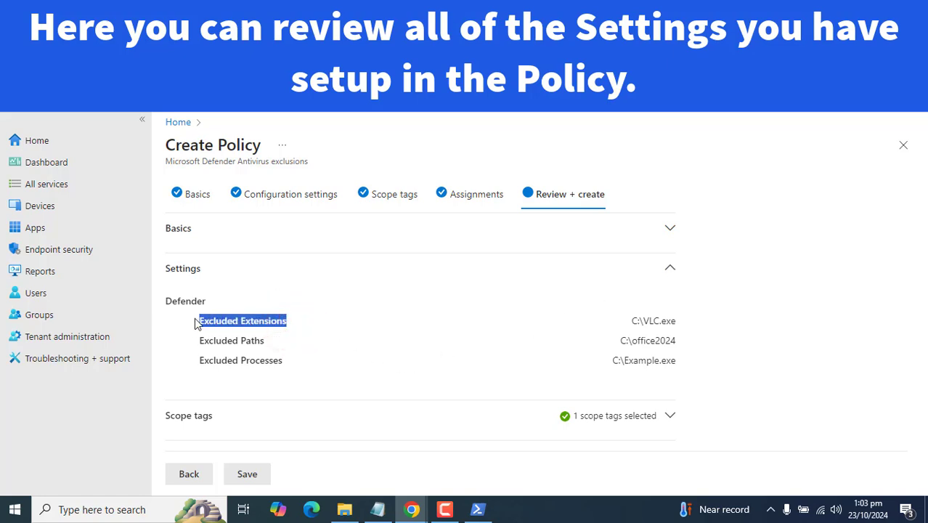
left_click_drag(299, 343, 195, 346)
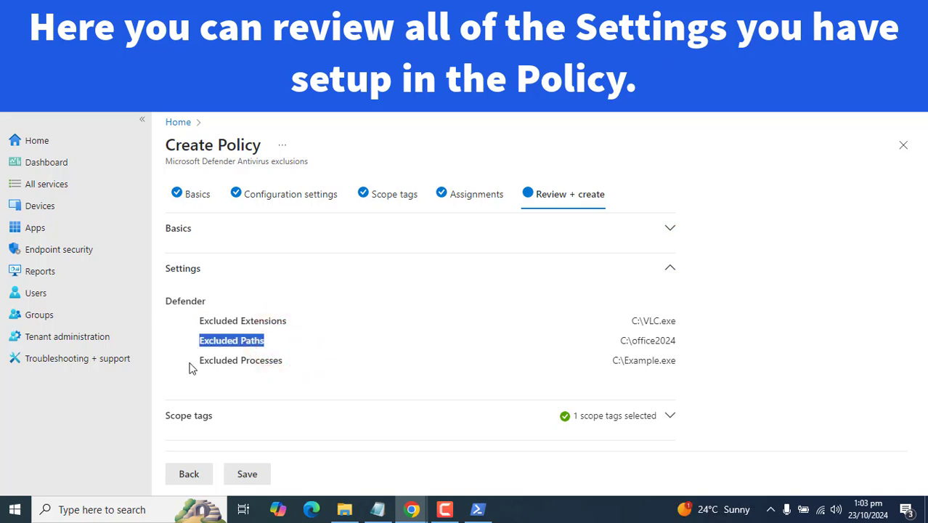
left_click(256, 378)
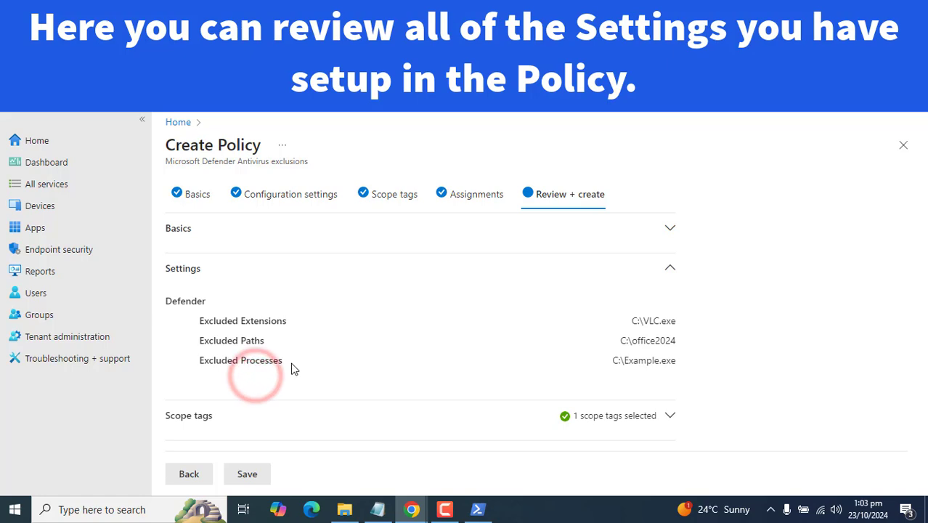
left_click_drag(290, 363, 197, 368)
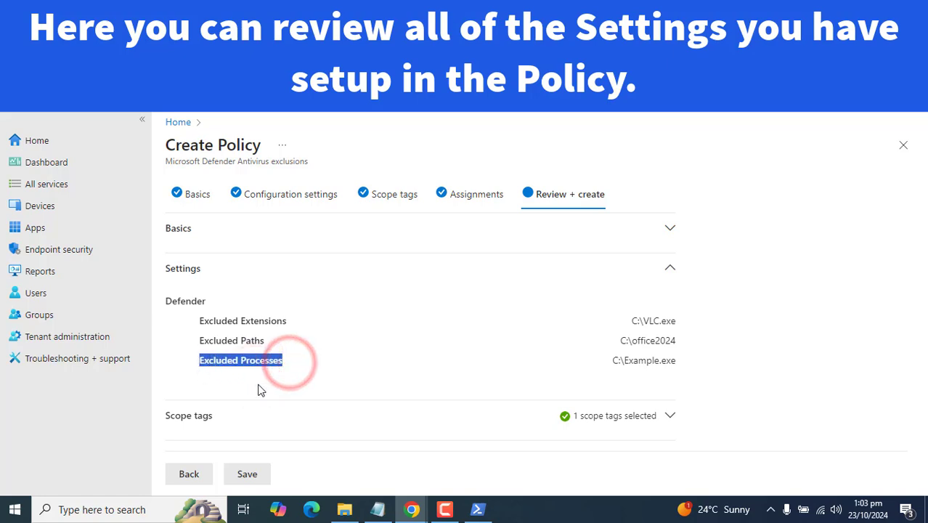
left_click(757, 340)
left_click(667, 271)
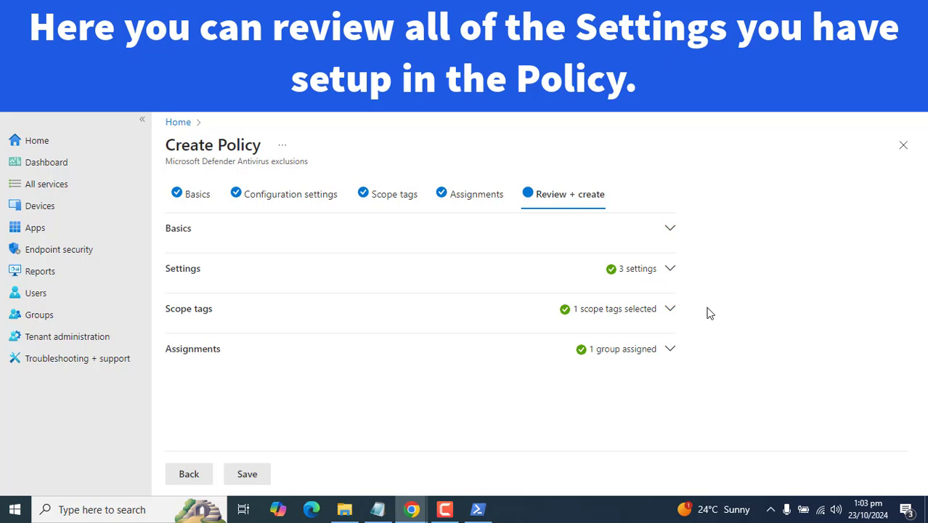
Recheck the Defender settings summary and save the new antivirus exclusions policy
left_click(669, 268)
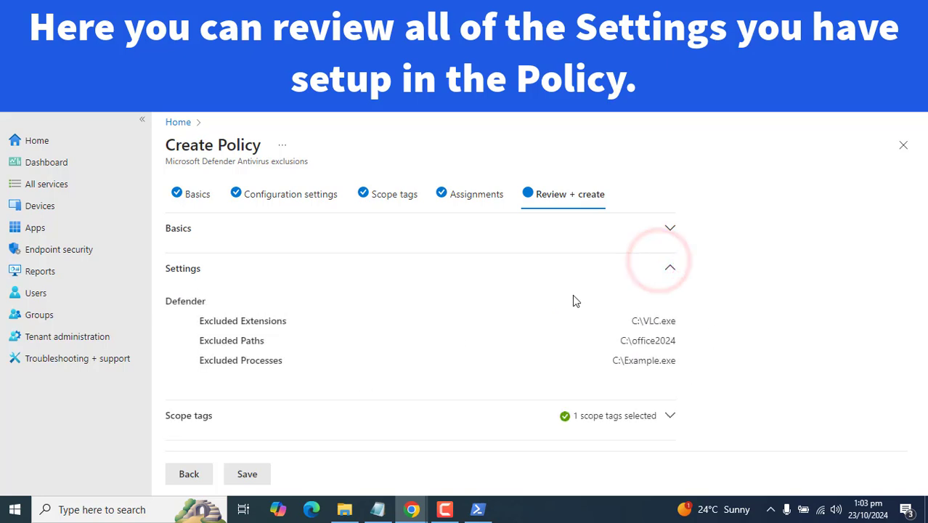
left_click(670, 268)
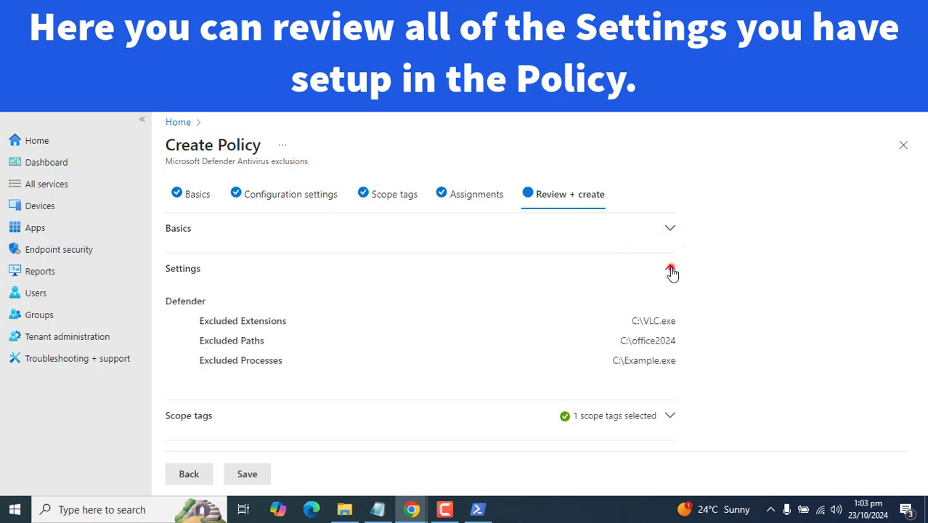
left_click(248, 475)
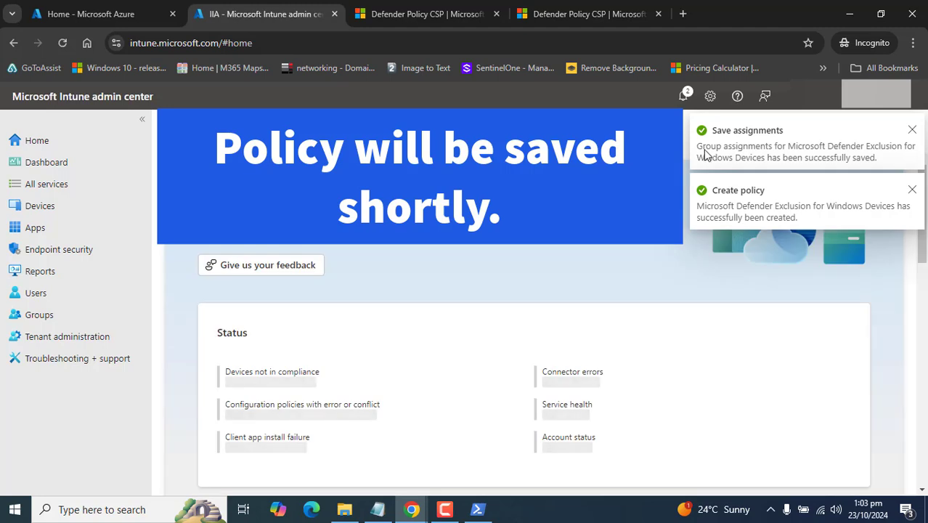
Open the Microsoft Defender Exclusion for Windows Devices policy from the antivirus policies under Endpoint security
left_click(47, 252)
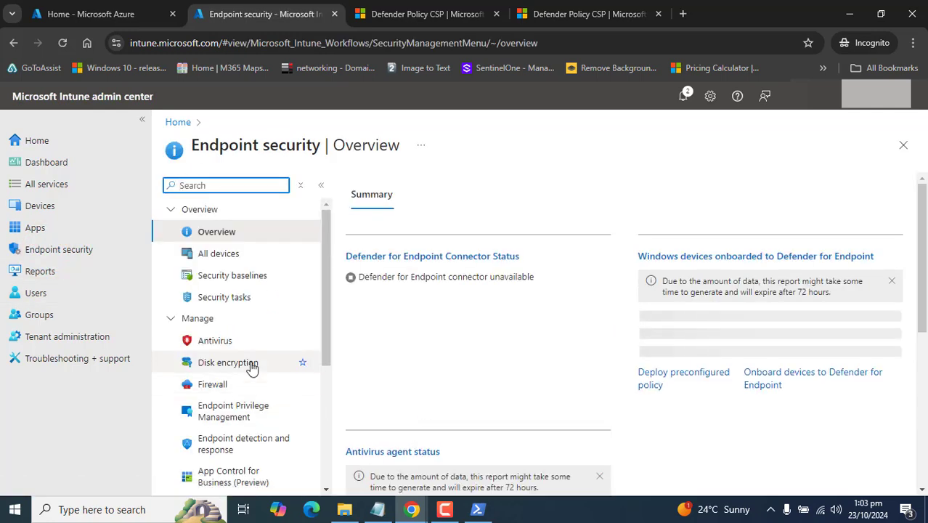
left_click(206, 340)
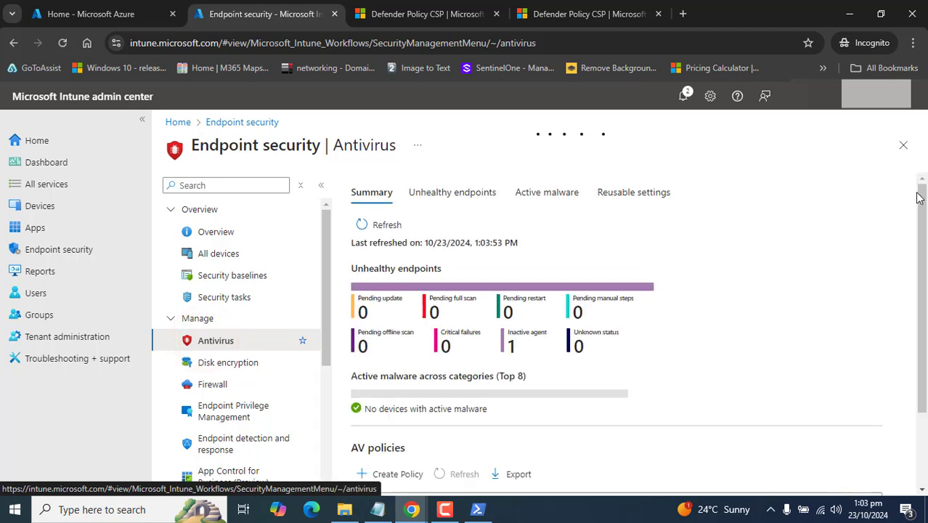
left_click(921, 227)
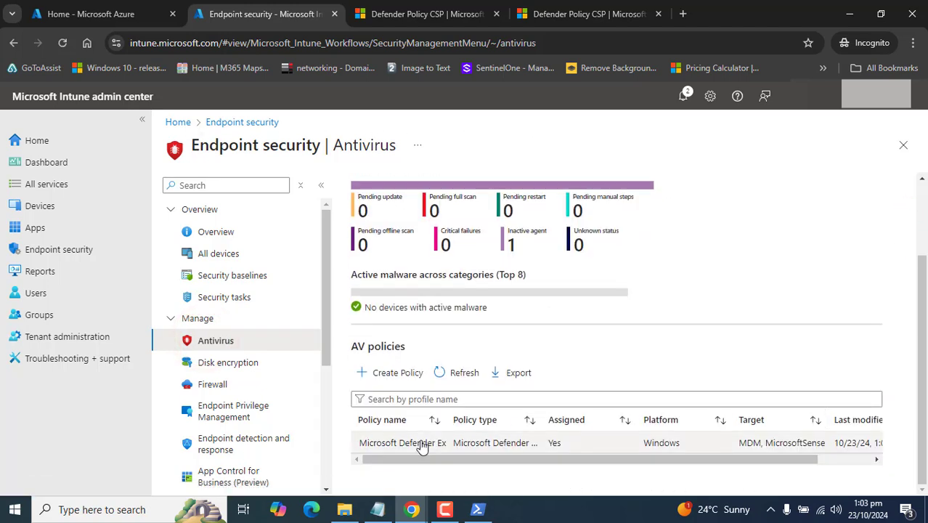
left_click(420, 443)
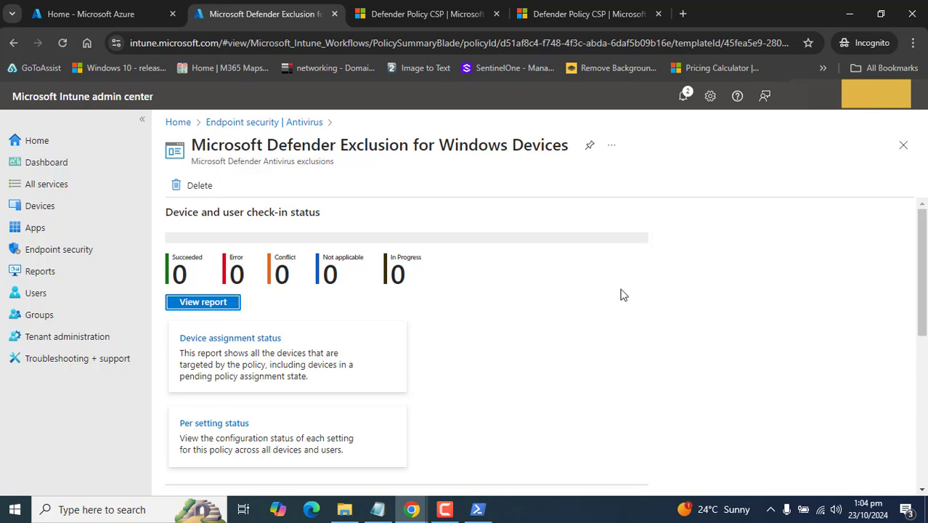
Examine the policy's check-in status, assignments and scope tags, and open its configuration settings for editing
triple_click(462, 266)
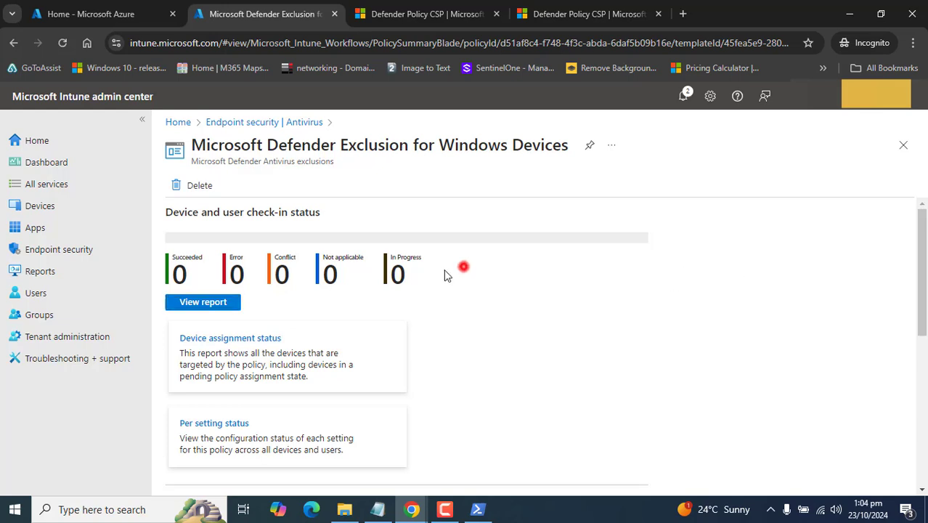
left_click(662, 314)
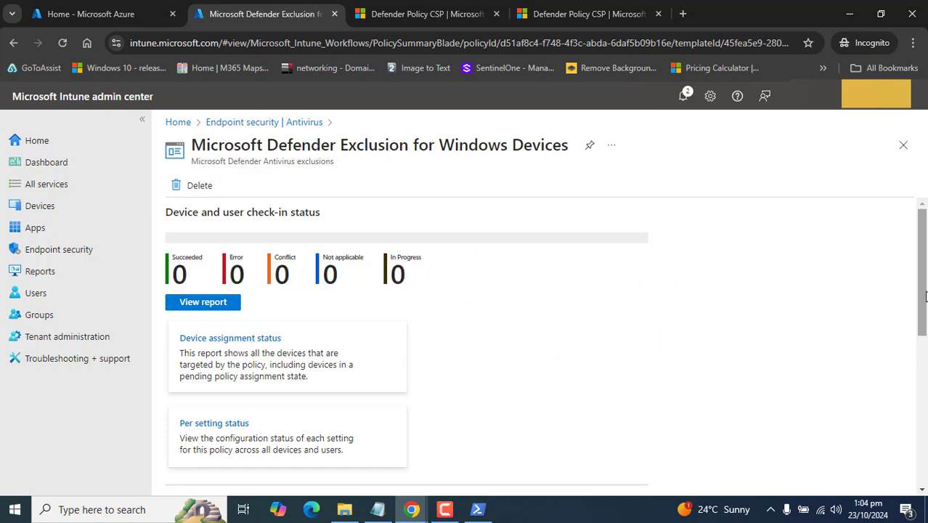
scroll(925, 296, "down", 5)
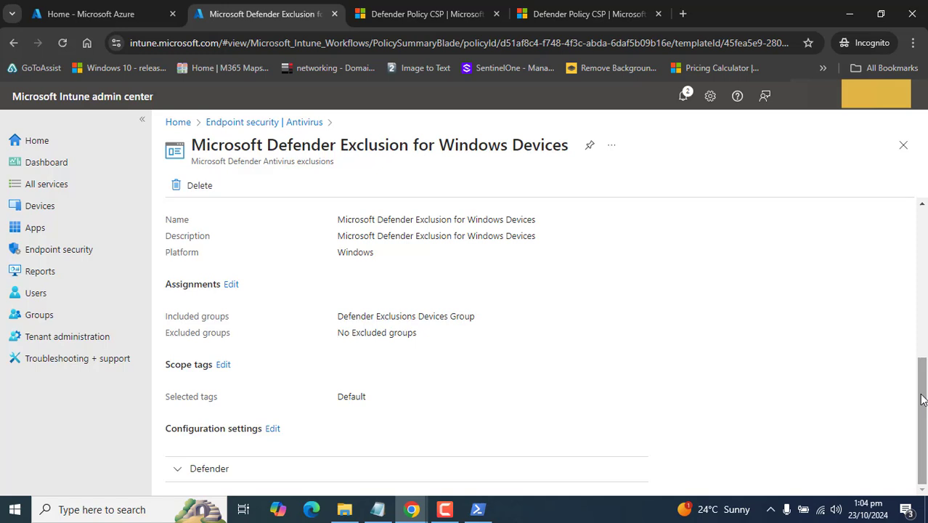
scroll(915, 395, "up", 2)
scroll(913, 450, "down", 2)
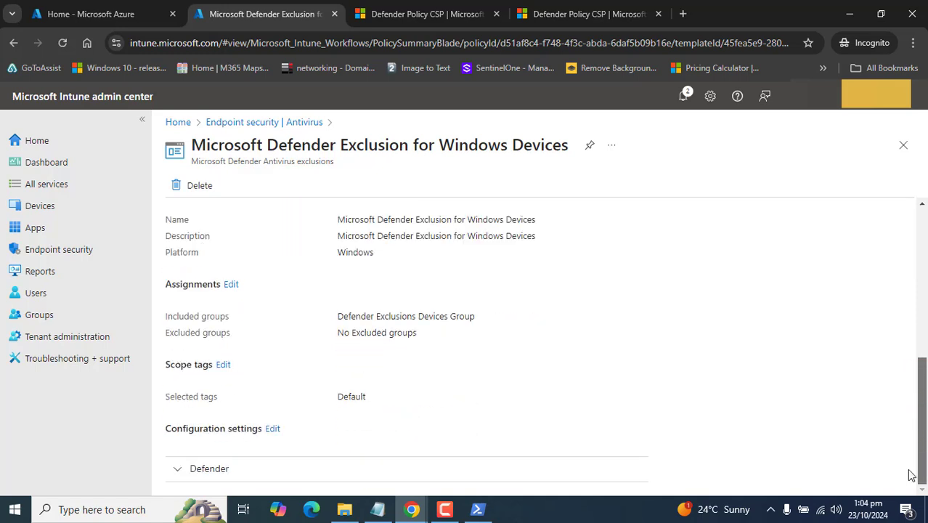
left_click_drag(163, 429, 255, 431)
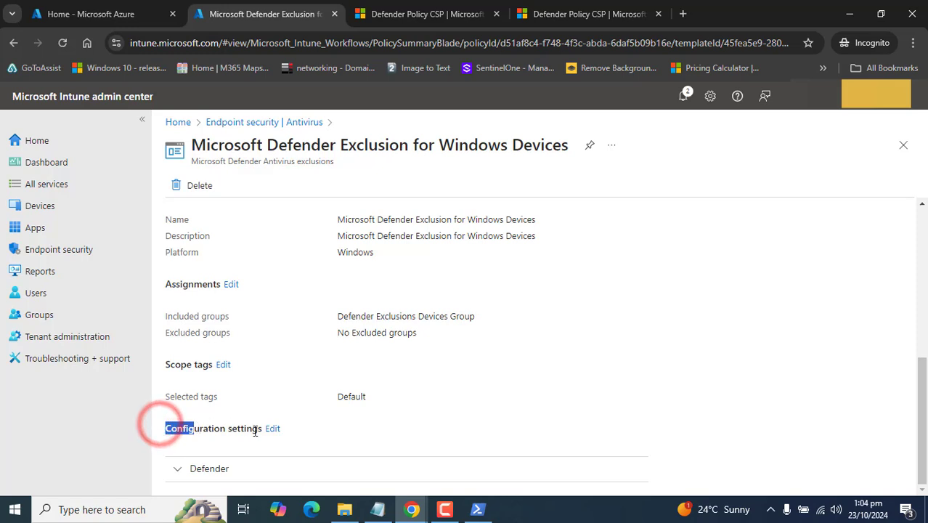
left_click(273, 429)
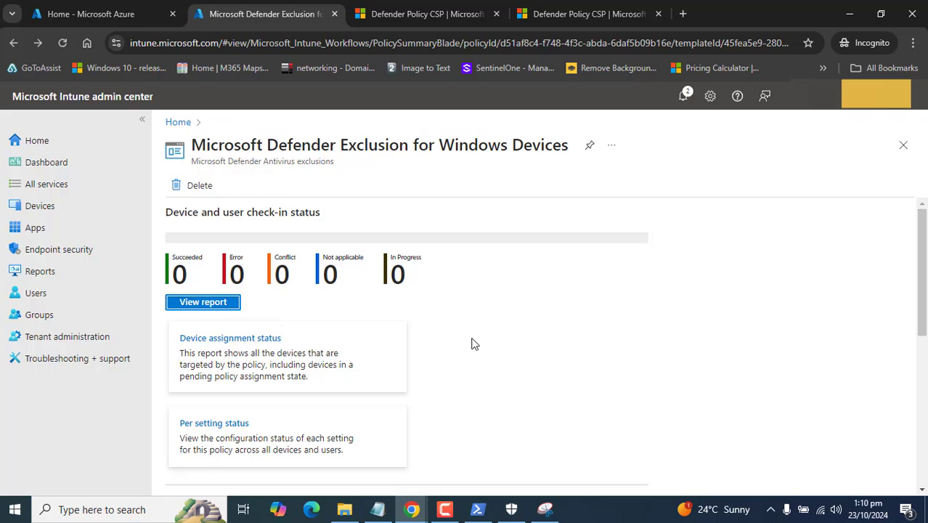
Show the Windows desktop and open the image file named 1 below Boracay Music
key("super+d")
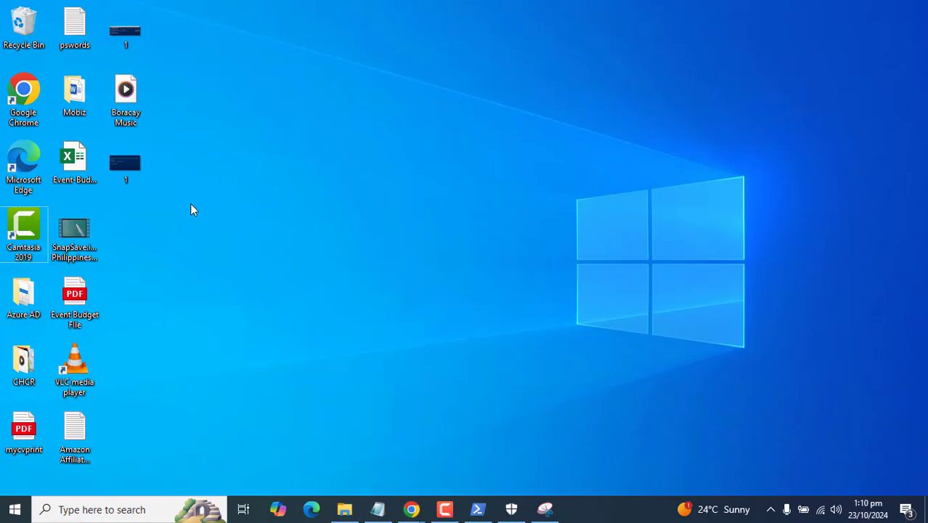
double_click(133, 172)
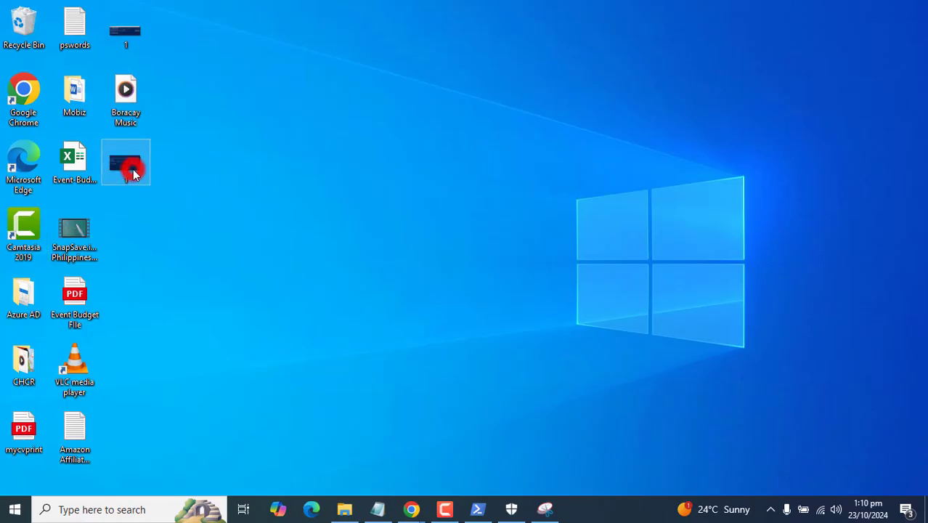